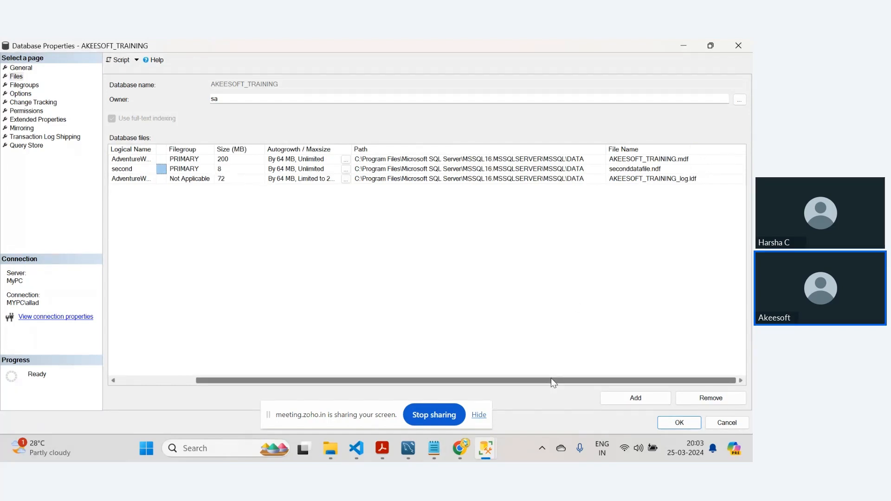
{"action": "left_click_drag", "start_coordinate": [551, 378], "coordinate": [407, 368]}
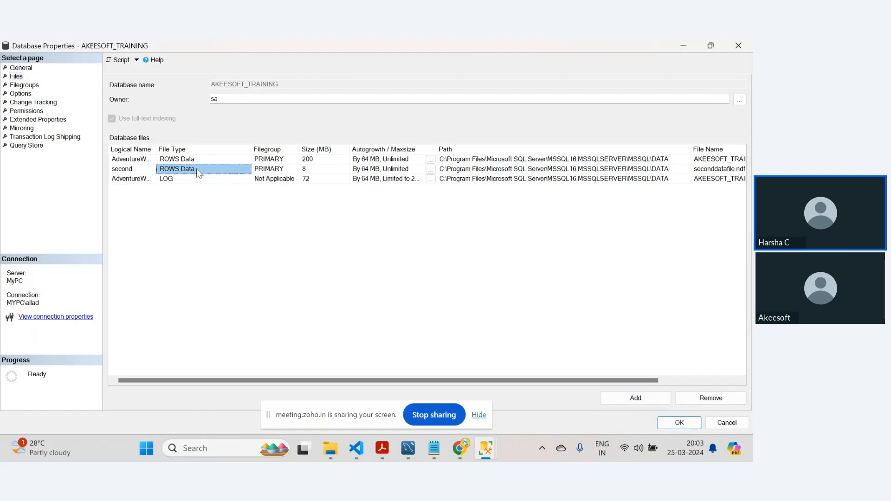
{"action": "left_click", "coordinate": [627, 400]}
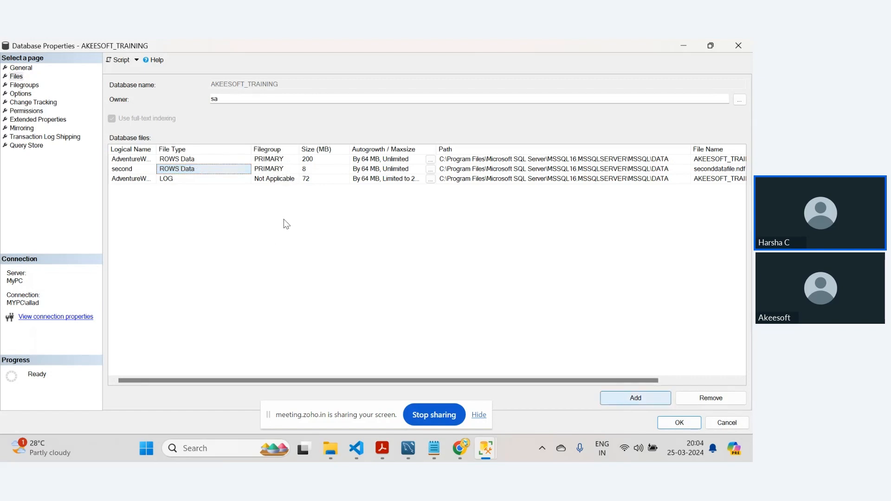
{"action": "left_click", "coordinate": [290, 188]}
{"action": "left_click", "coordinate": [293, 189]}
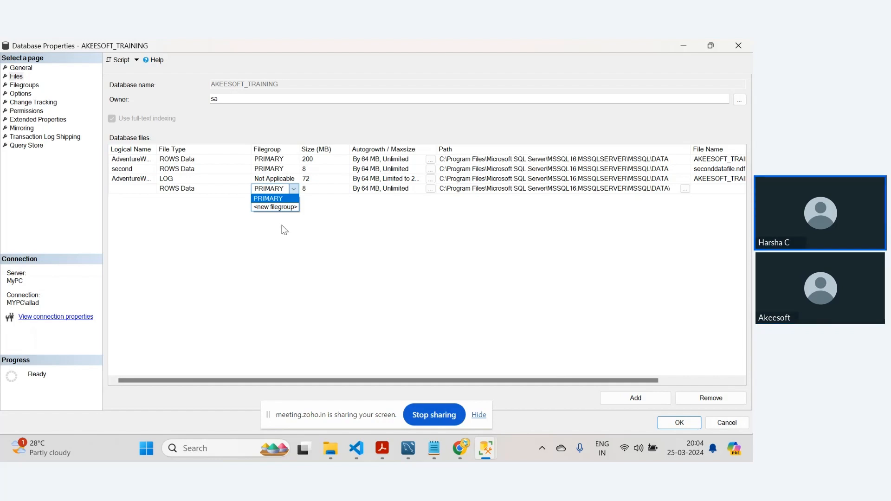
{"action": "left_click", "coordinate": [726, 423]}
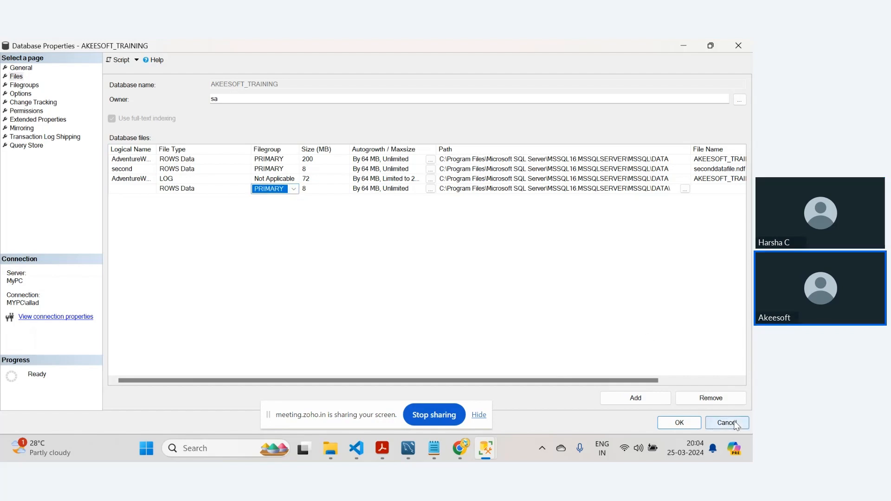
{"action": "left_click", "coordinate": [726, 423]}
- Open the AKEESOFT_TRAINING database properties and add a new rows filegroup named Filegroup2, saving the change
{"action": "right_click", "coordinate": [72, 190]}
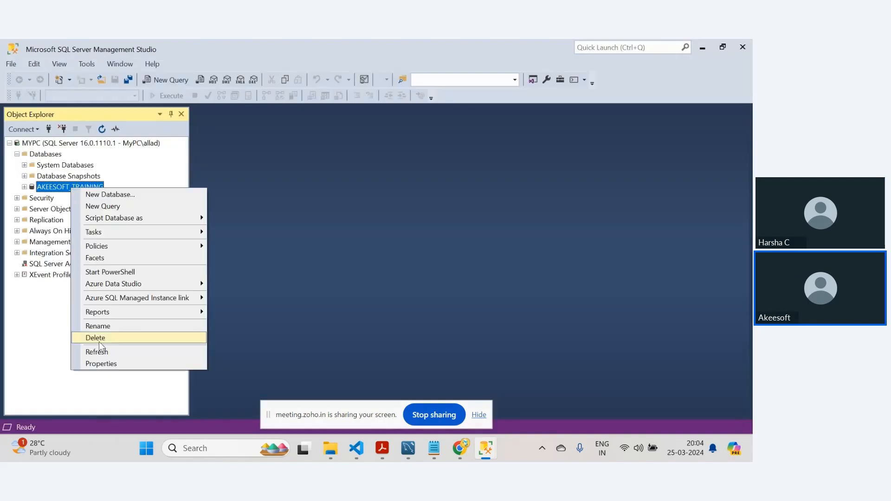
{"action": "left_click", "coordinate": [117, 364]}
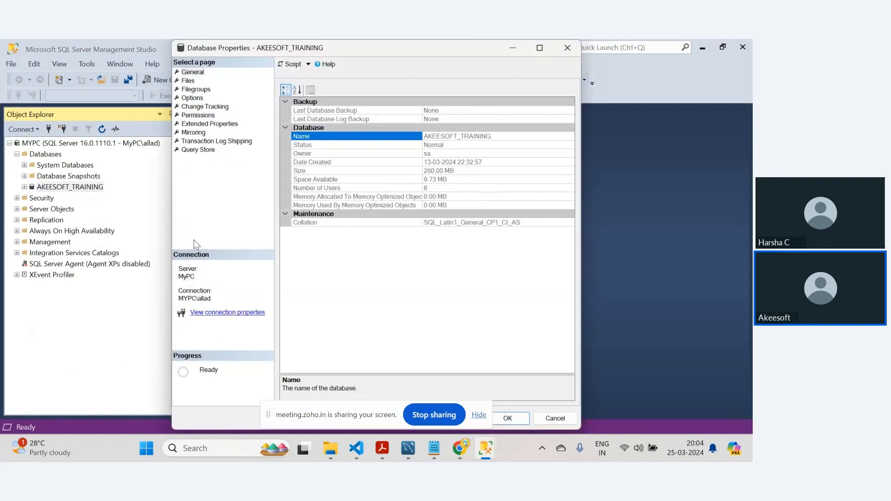
{"action": "left_click", "coordinate": [539, 49]}
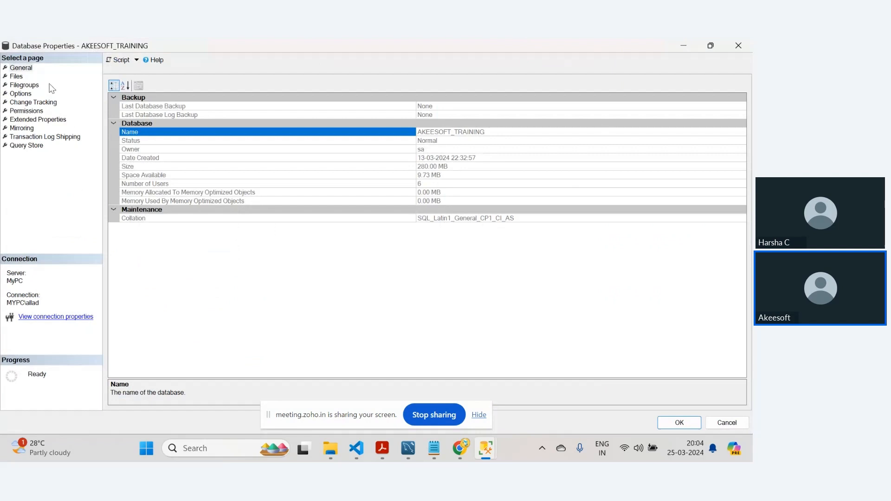
{"action": "left_click", "coordinate": [24, 85]}
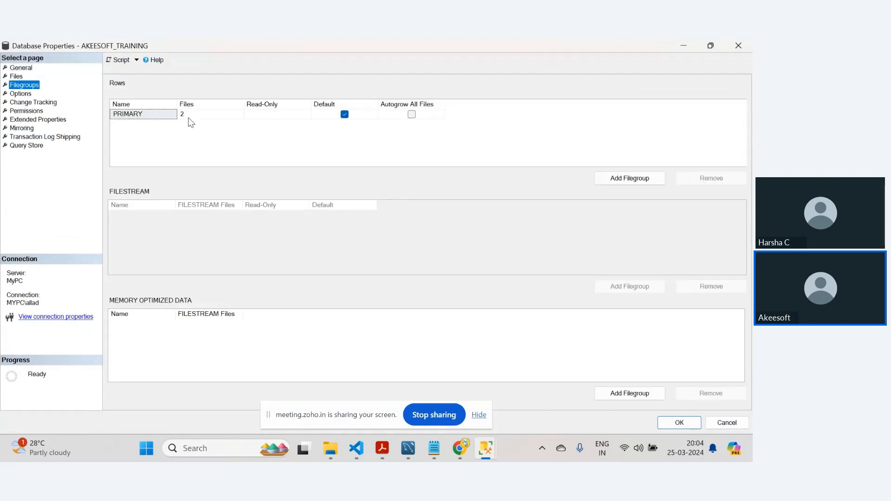
{"action": "left_click", "coordinate": [630, 179]}
{"action": "left_click", "coordinate": [144, 123]}
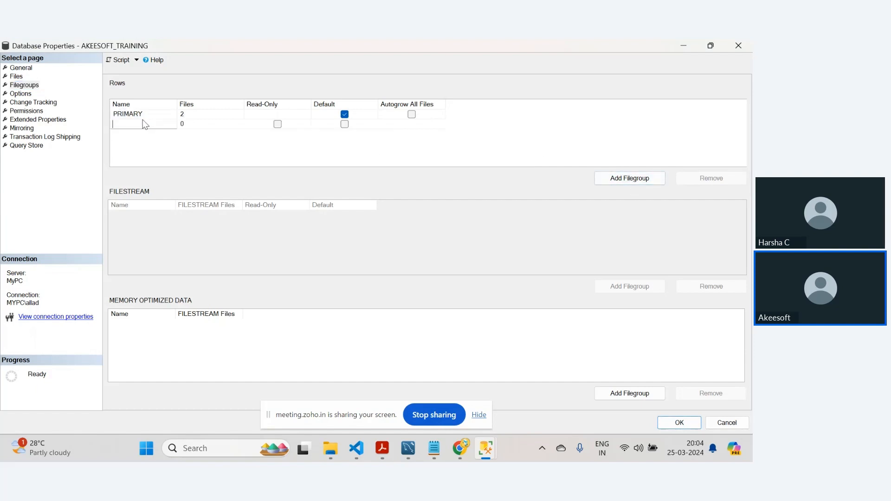
{"action": "type", "text": "Filegroup2"}
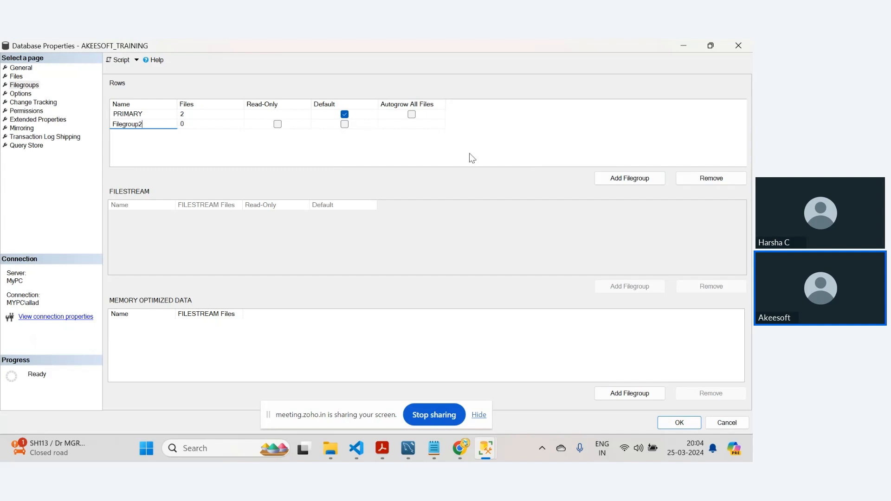
{"action": "left_click", "coordinate": [680, 423]}
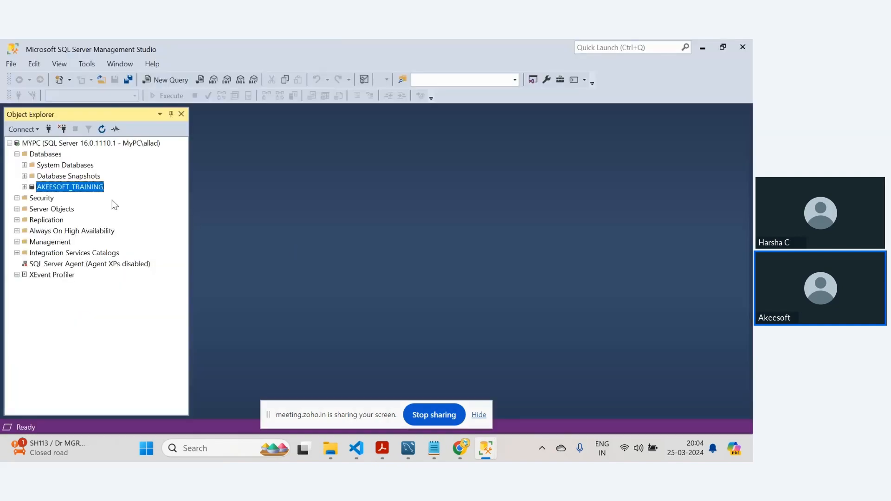
- Reopen the database properties and check the filegroups list
{"action": "right_click", "coordinate": [89, 192]}
{"action": "left_click", "coordinate": [130, 365]}
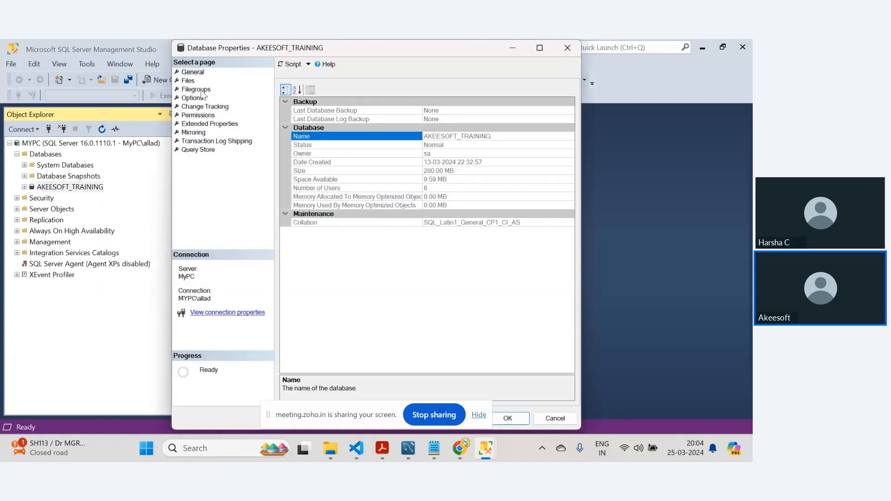
{"action": "left_click", "coordinate": [197, 89]}
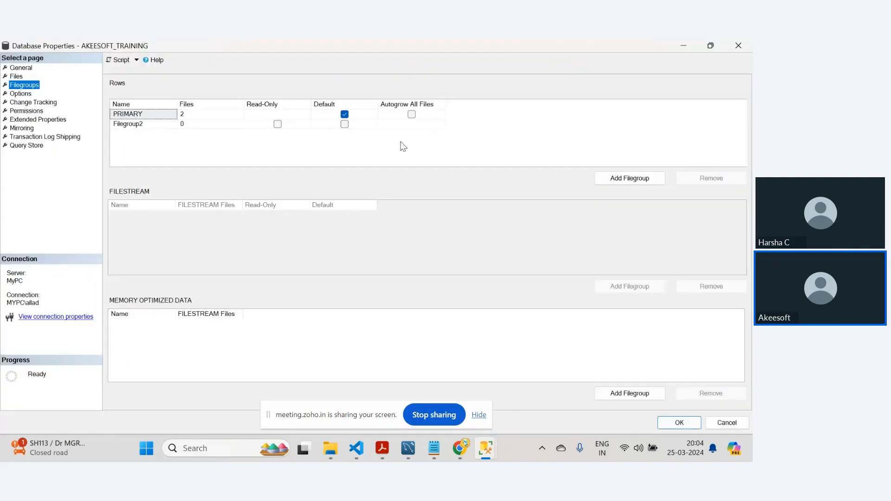
{"action": "left_click", "coordinate": [539, 48]}
- Try to add a new data file assigned to Filegroup2, then cancel the dialog
{"action": "left_click", "coordinate": [16, 76]}
{"action": "left_click", "coordinate": [620, 400]}
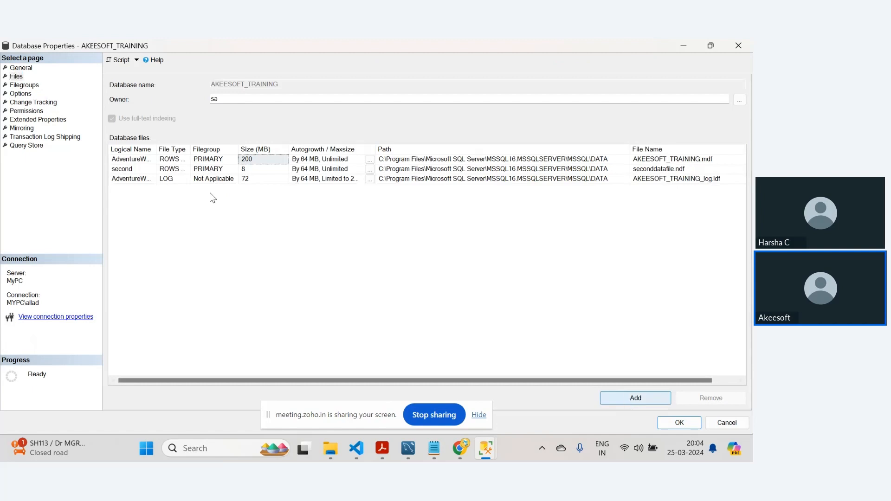
{"action": "left_click", "coordinate": [230, 188]}
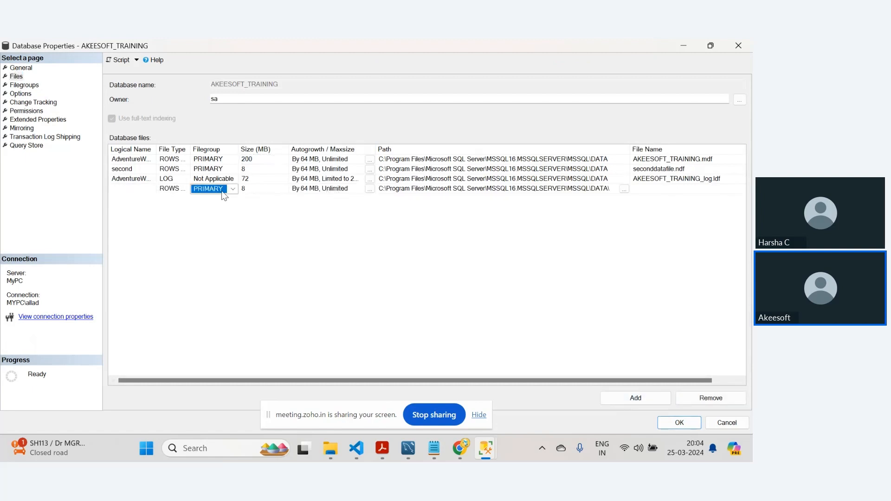
{"action": "left_click", "coordinate": [233, 188]}
{"action": "left_click", "coordinate": [216, 205]}
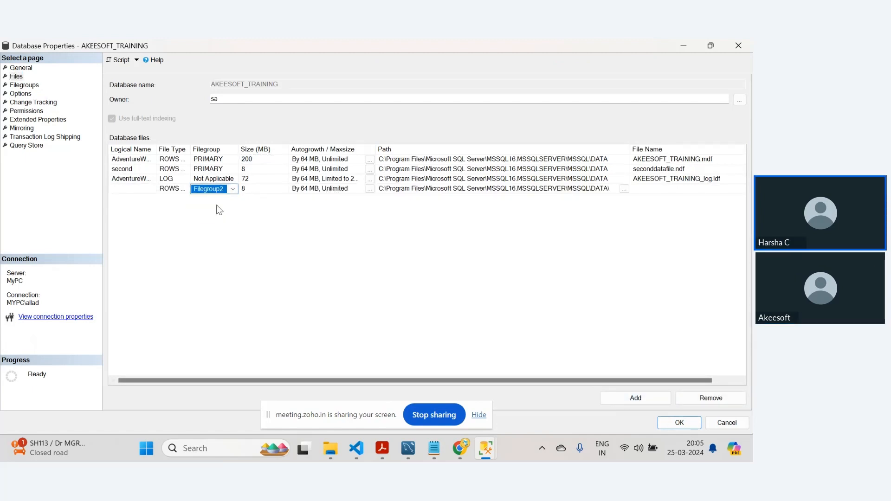
{"action": "left_click", "coordinate": [141, 189]}
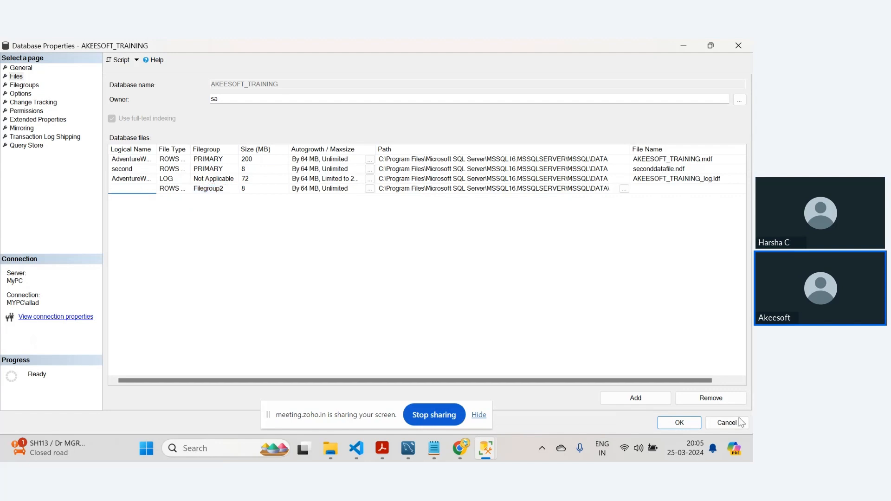
{"action": "left_click", "coordinate": [727, 422]}
- Reopen the database properties to review the filegroups and the files' filegroup assignments, then close it
{"action": "right_click", "coordinate": [82, 187]}
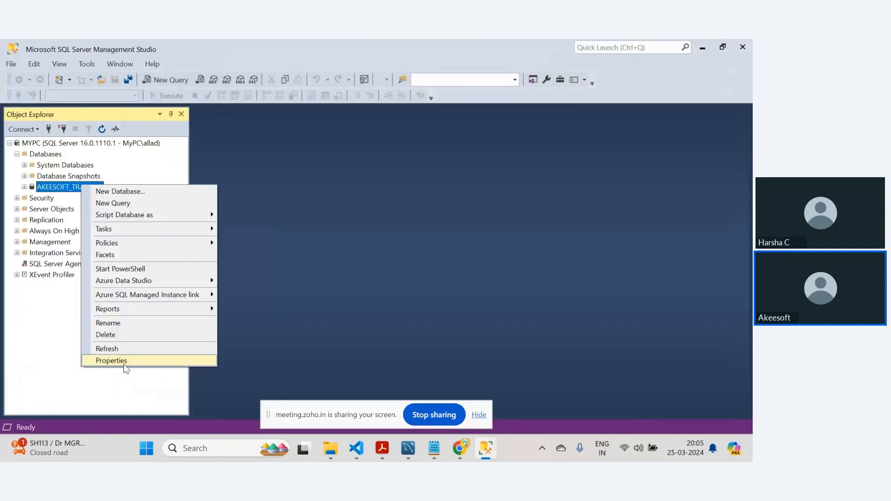
{"action": "left_click", "coordinate": [111, 361]}
{"action": "left_click", "coordinate": [196, 90]}
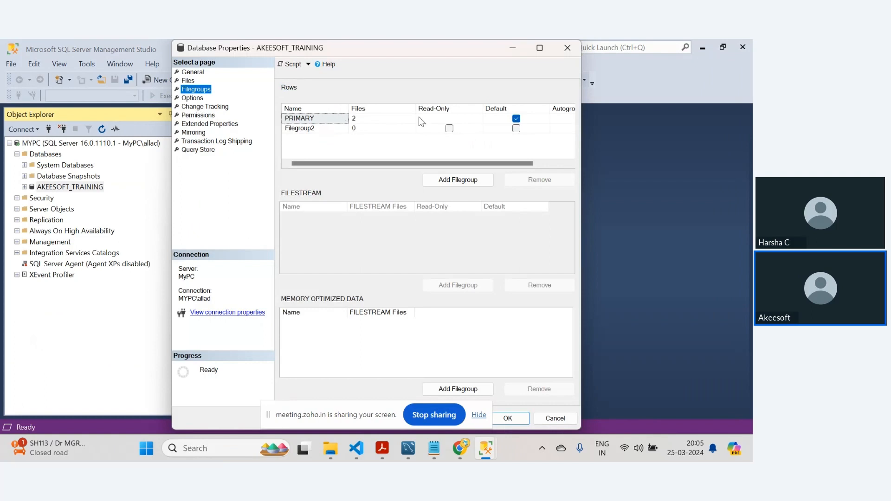
{"action": "left_click", "coordinate": [541, 48]}
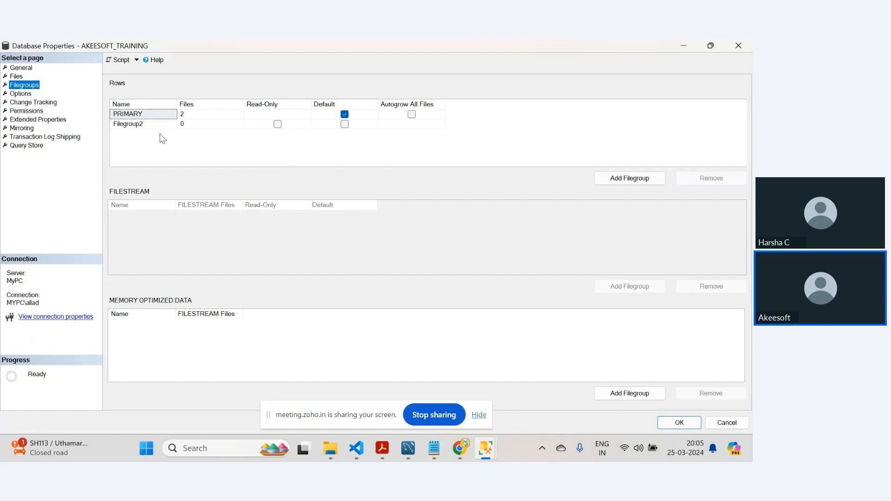
{"action": "left_click", "coordinate": [146, 125]}
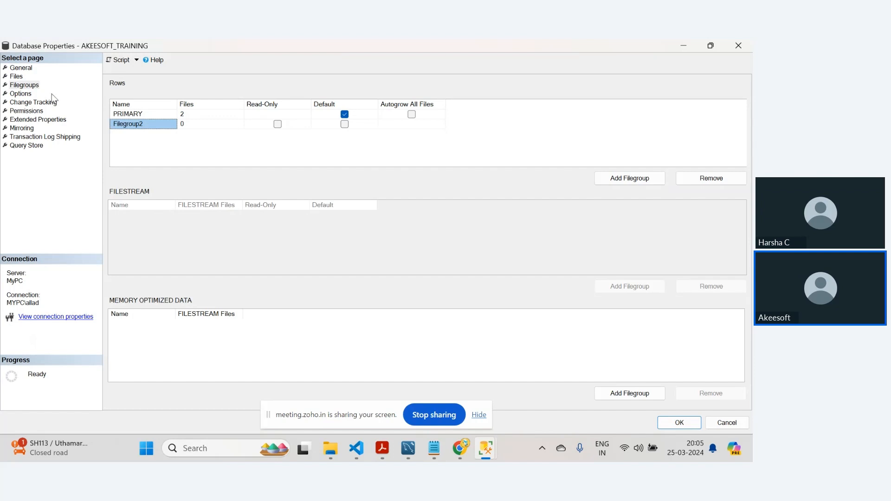
{"action": "left_click", "coordinate": [19, 77]}
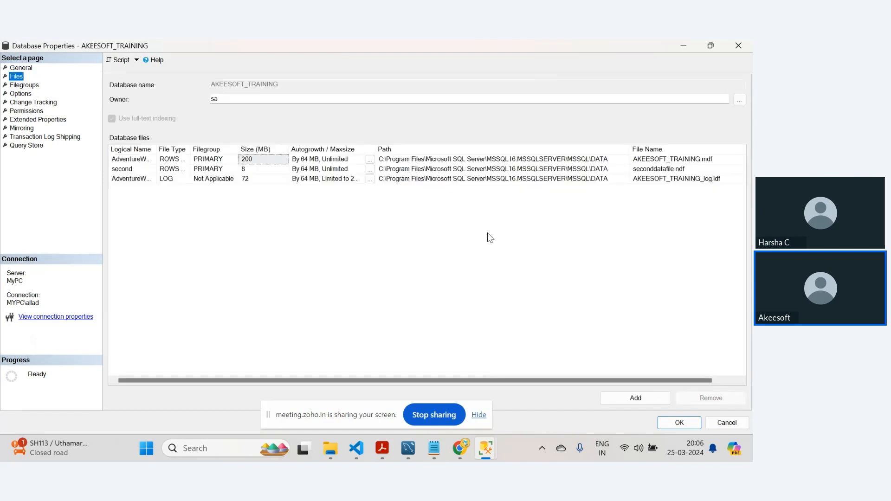
{"action": "left_click", "coordinate": [222, 171]}
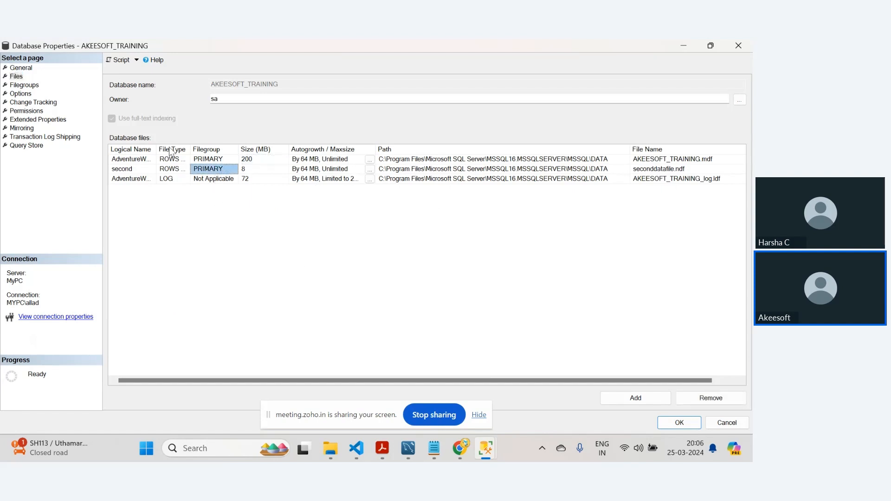
{"action": "left_click", "coordinate": [23, 85]}
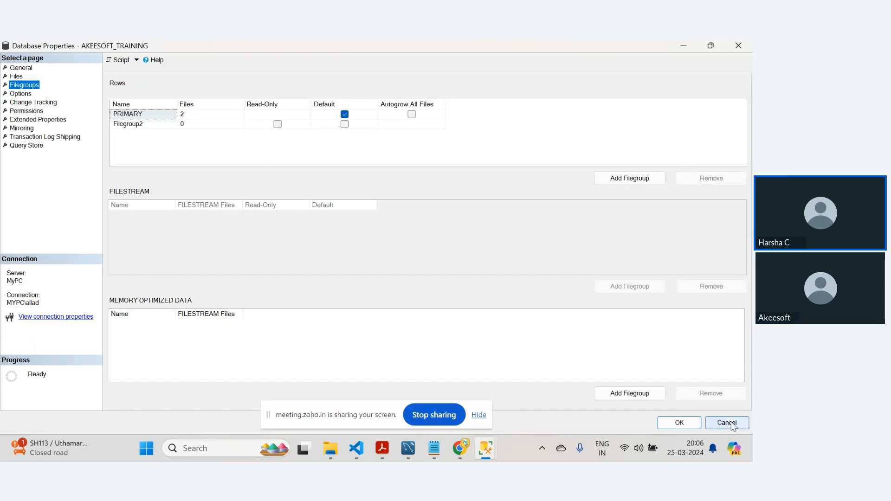
{"action": "left_click", "coordinate": [727, 423]}
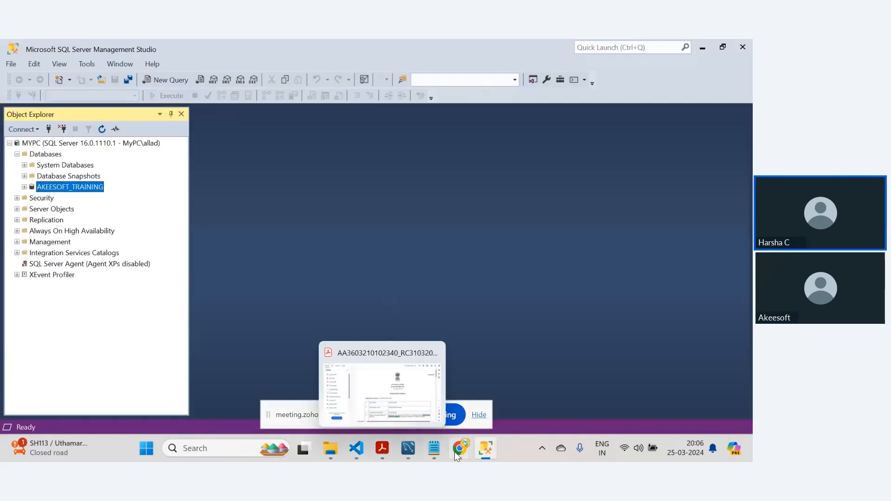
- Switch to the browser and read the task list in the SQL_bacth11_Notes document
{"action": "mouse_move", "coordinate": [455, 452]}
{"action": "left_click", "coordinate": [416, 392]}
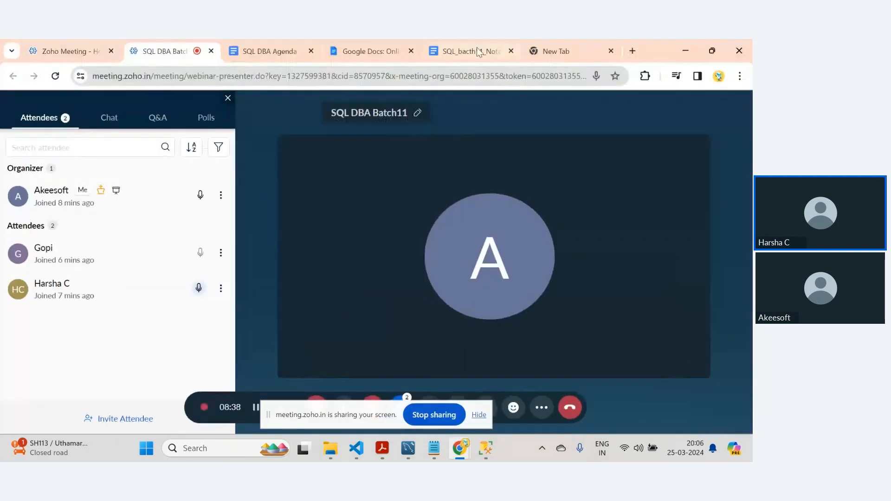
{"action": "left_click", "coordinate": [478, 51]}
{"action": "scroll", "coordinate": [748, 269], "scroll_direction": "down", "scroll_amount": 1}
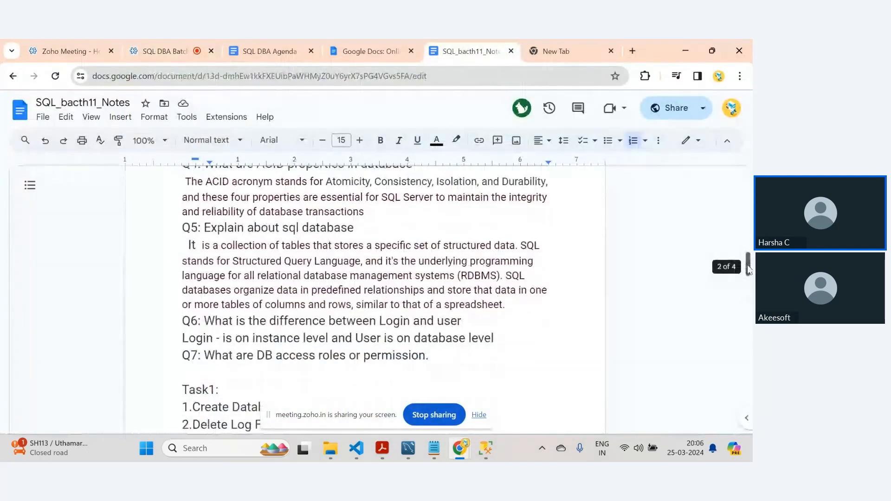
{"action": "left_click_drag", "start_coordinate": [748, 269], "coordinate": [749, 282]}
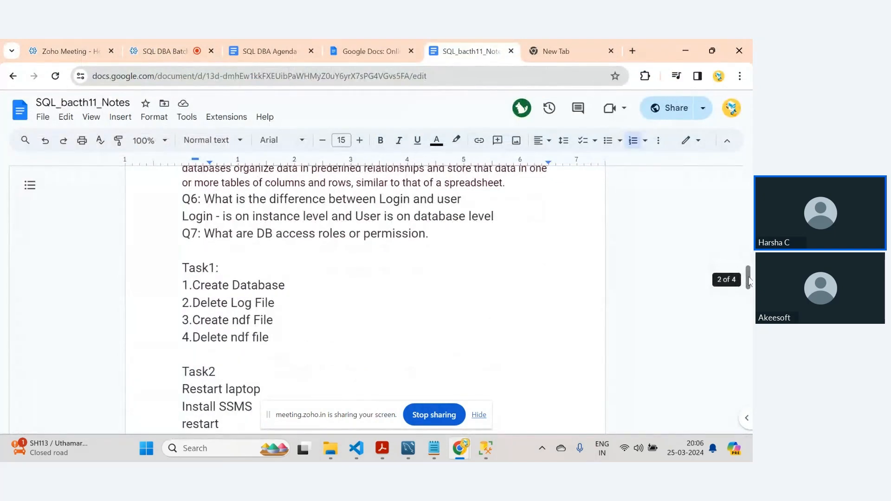
- Return to Management Studio and open, then close, the AKEESOFT_TRAINING database properties
{"action": "left_click", "coordinate": [486, 448]}
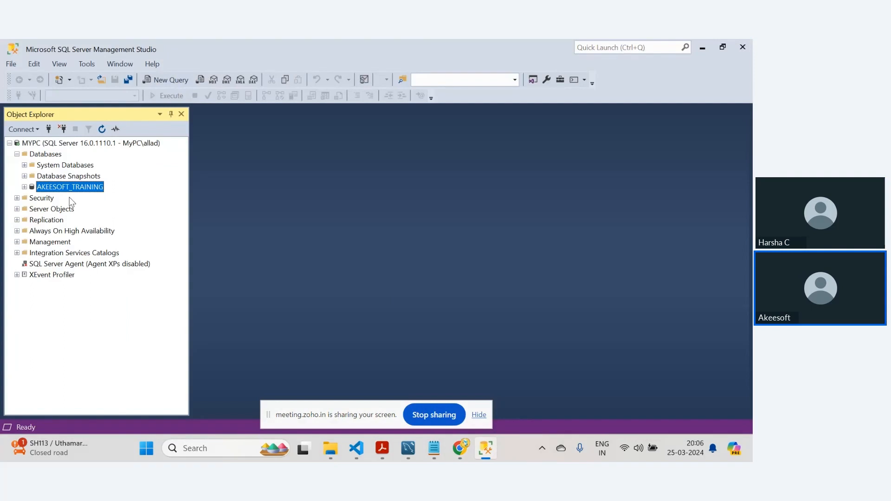
{"action": "right_click", "coordinate": [54, 188]}
{"action": "left_click", "coordinate": [24, 364]}
{"action": "right_click", "coordinate": [60, 188]}
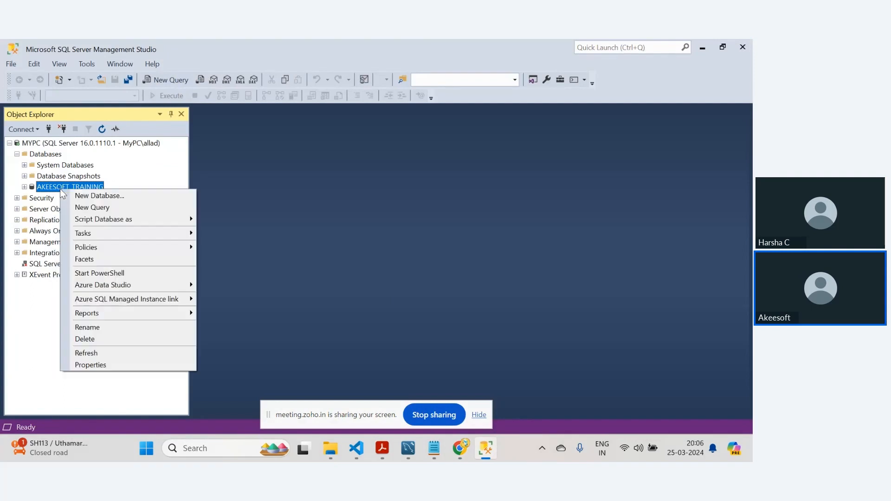
{"action": "left_click", "coordinate": [91, 367]}
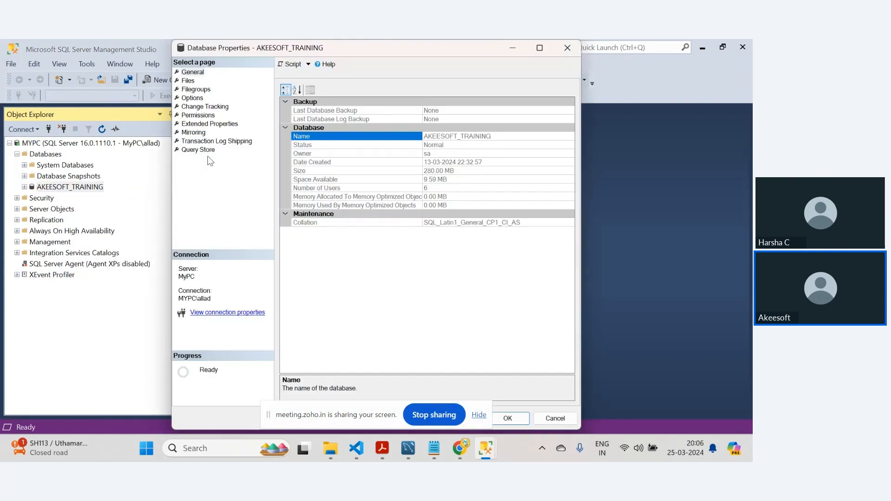
{"action": "left_click", "coordinate": [567, 48]}
- Open the MYPC server properties to review them, then close the dialog
{"action": "right_click", "coordinate": [68, 144]}
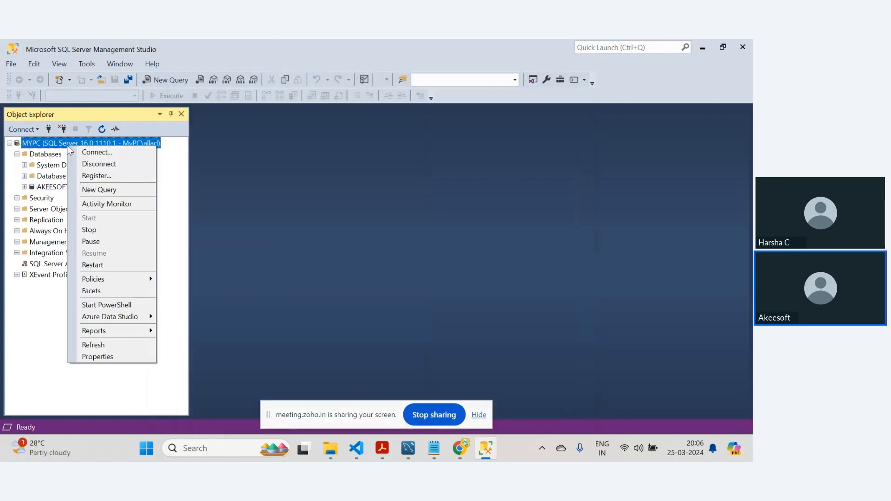
{"action": "left_click", "coordinate": [101, 357]}
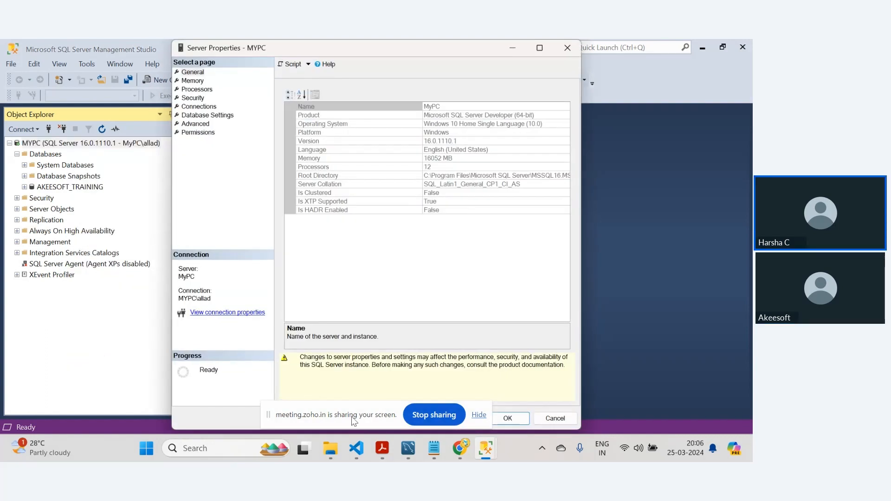
{"action": "left_click_drag", "start_coordinate": [354, 422], "coordinate": [87, 418]}
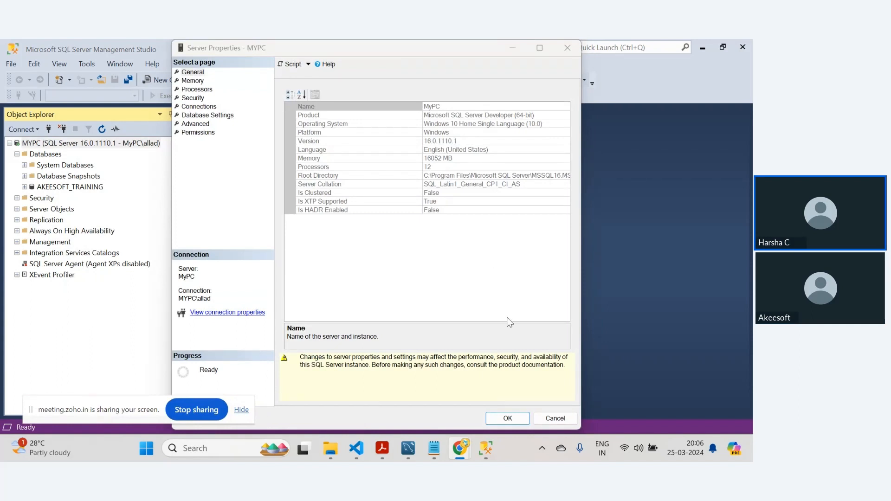
{"action": "left_click", "coordinate": [563, 420]}
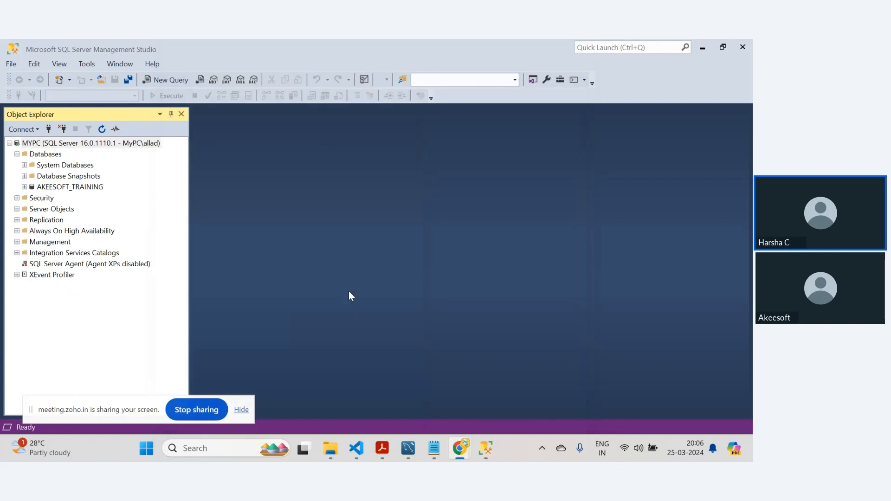
- Open the AKEESOFT_TRAINING database properties and add a new data file with the logical name fg2
{"action": "right_click", "coordinate": [62, 188]}
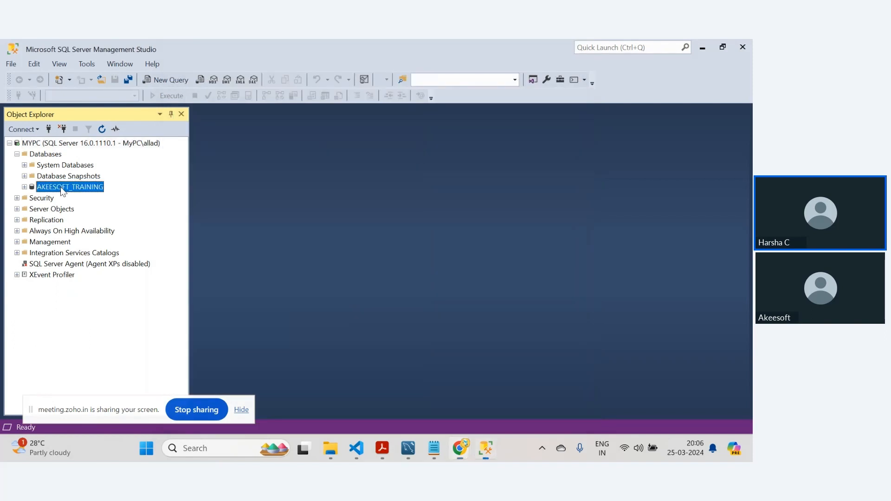
{"action": "left_click", "coordinate": [120, 366]}
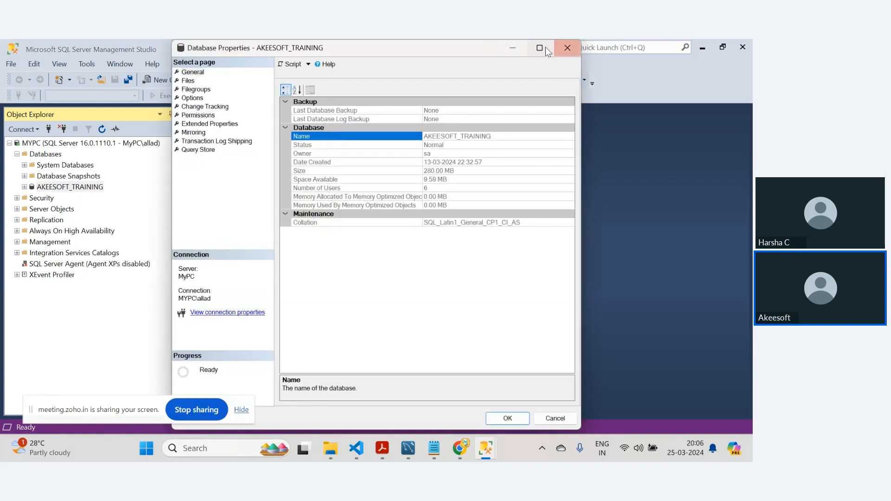
{"action": "left_click", "coordinate": [540, 47]}
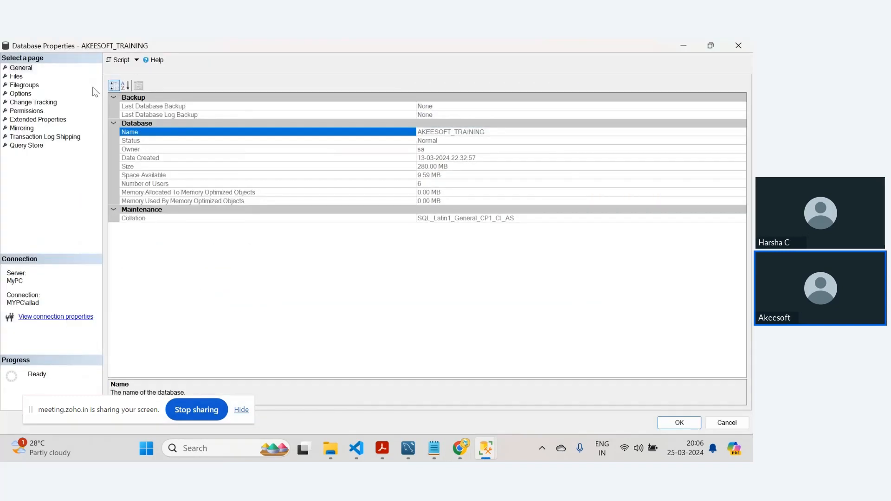
{"action": "left_click", "coordinate": [25, 85]}
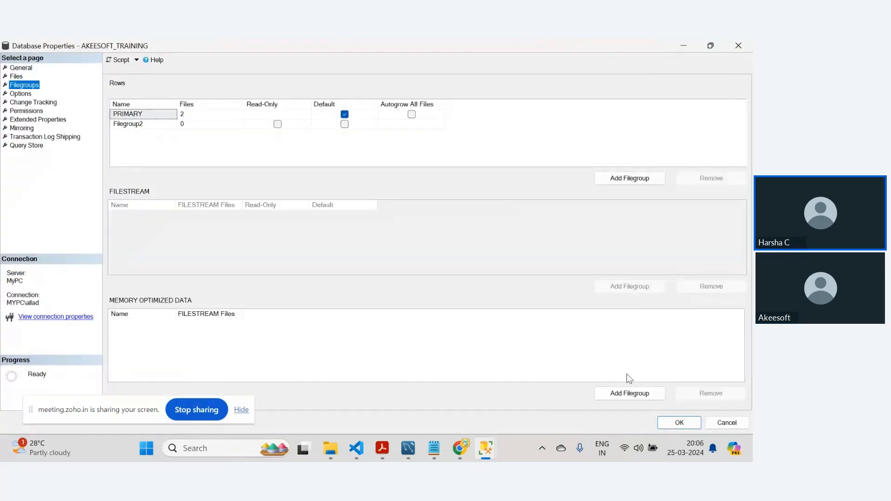
{"action": "left_click", "coordinate": [20, 93]}
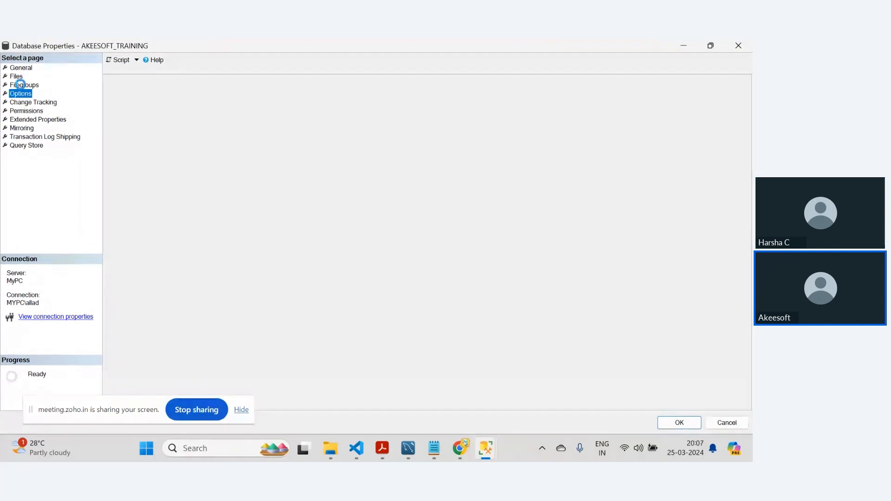
{"action": "left_click", "coordinate": [16, 76]}
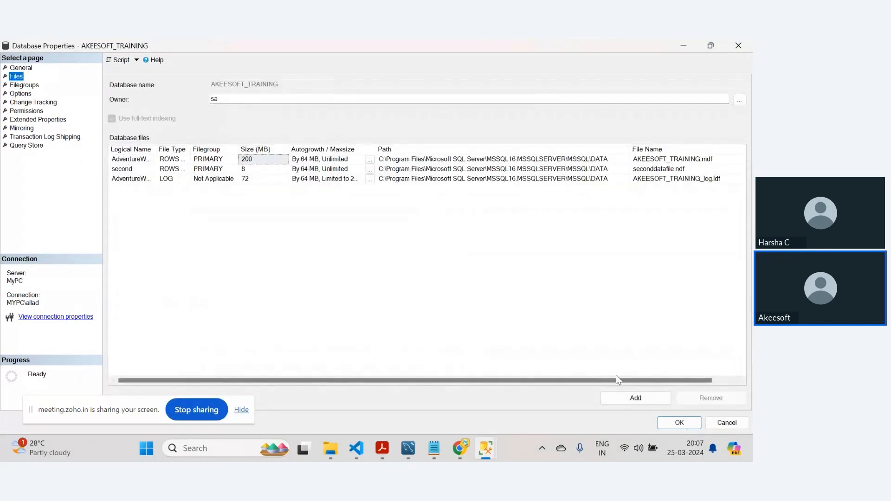
{"action": "left_click", "coordinate": [637, 399]}
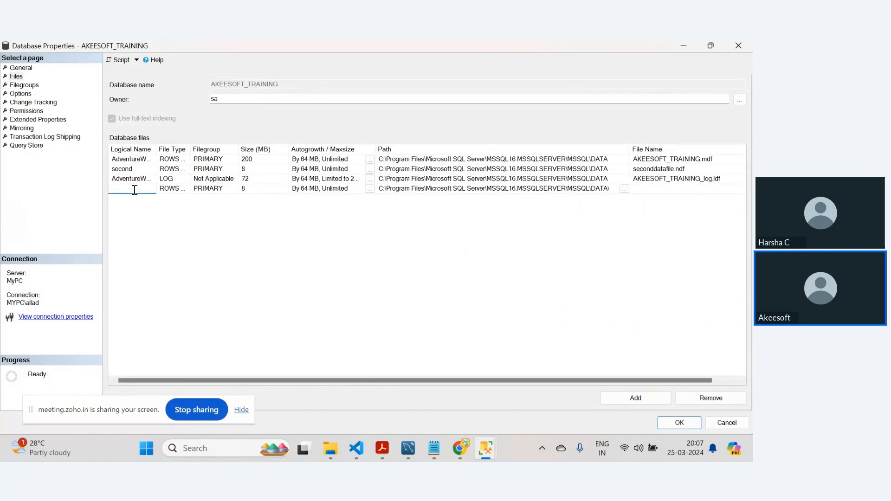
{"action": "type", "text": "fg2"}
- Place the fg2 file in Filegroup2, give it the file name fg2.ndf, and apply the changes
{"action": "left_click", "coordinate": [221, 189]}
{"action": "left_click", "coordinate": [233, 189]}
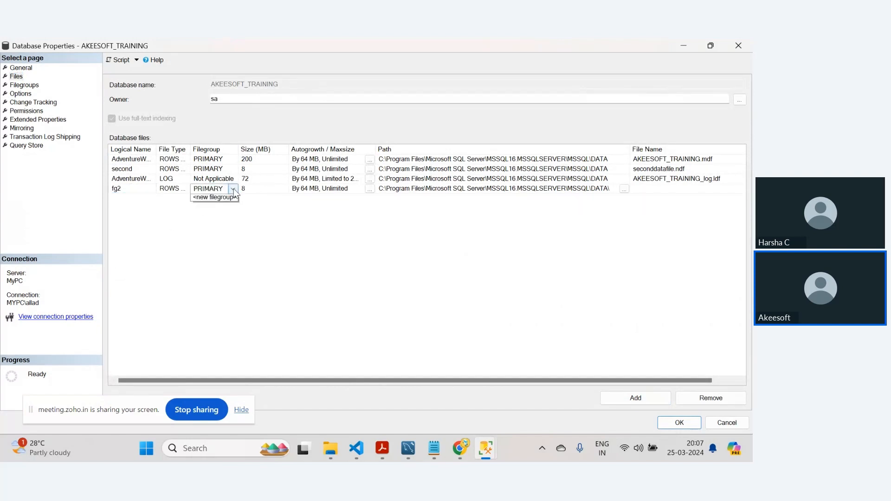
{"action": "left_click", "coordinate": [218, 207]}
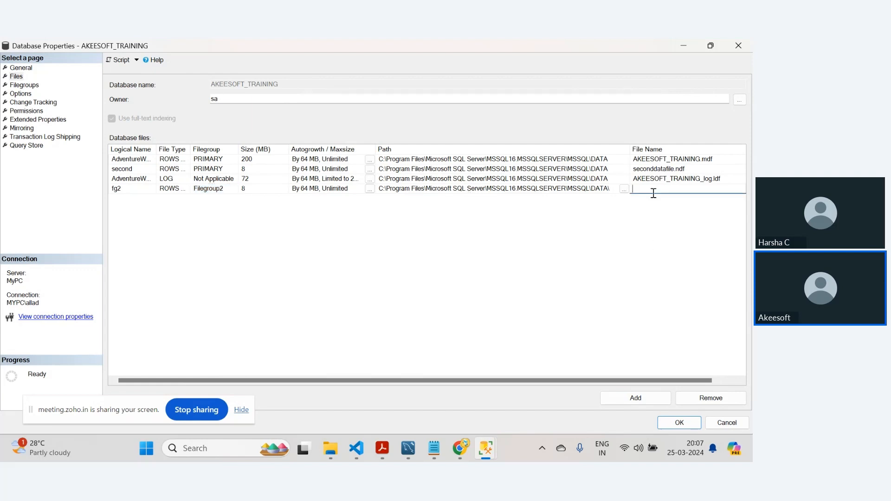
{"action": "type", "text": "fg2.ndf"}
{"action": "left_click", "coordinate": [681, 425]}
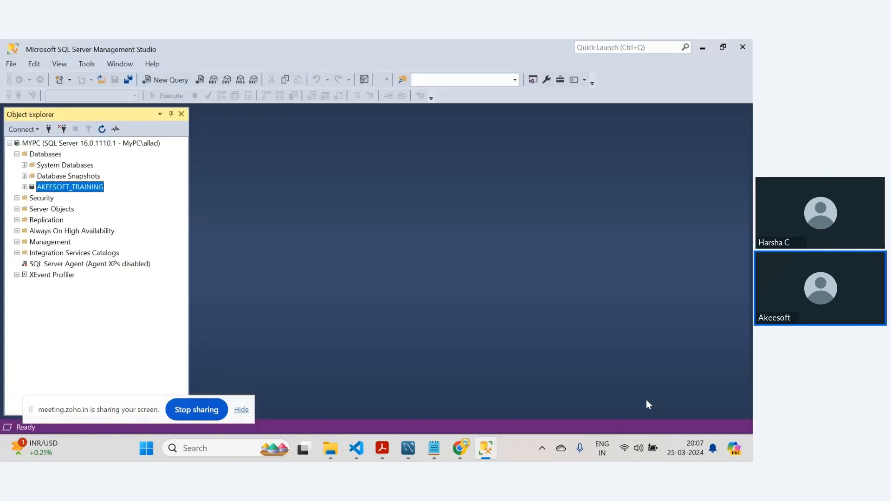
- Reopen the database properties to check the Filegroups page, then close the dialog
{"action": "right_click", "coordinate": [54, 189]}
{"action": "left_click", "coordinate": [105, 363]}
{"action": "left_click", "coordinate": [201, 91]}
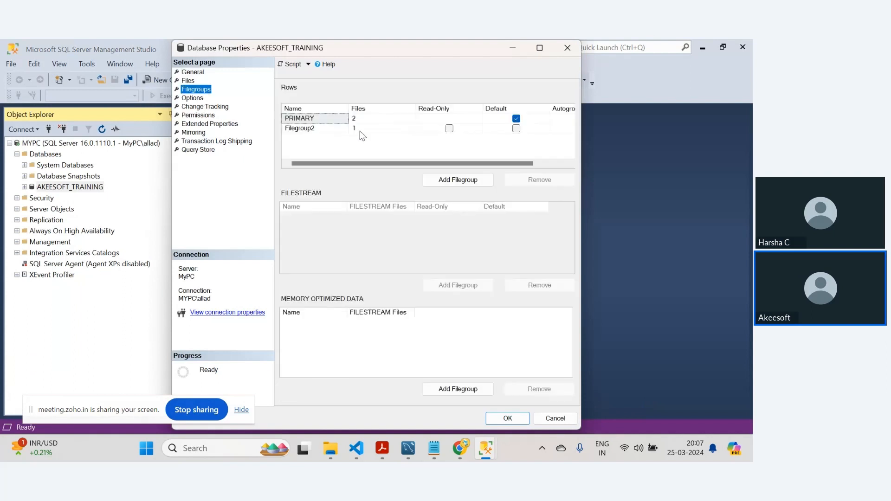
{"action": "left_click", "coordinate": [538, 50]}
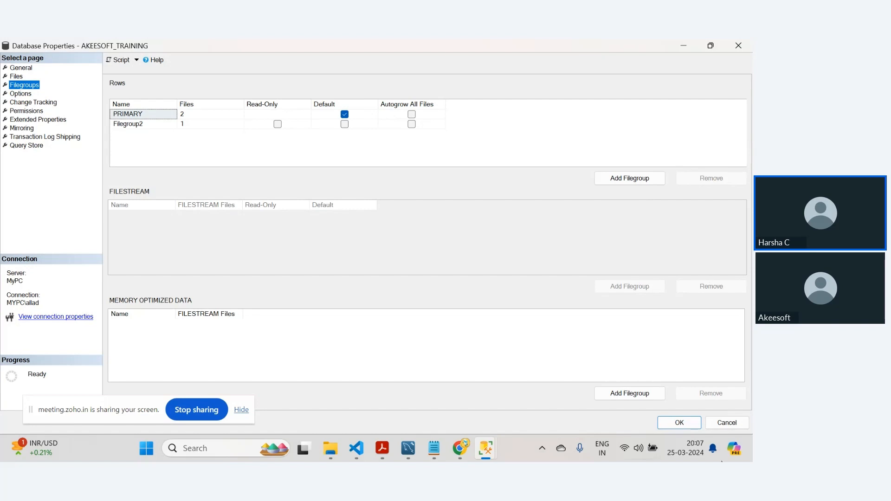
{"action": "left_click", "coordinate": [727, 422]}
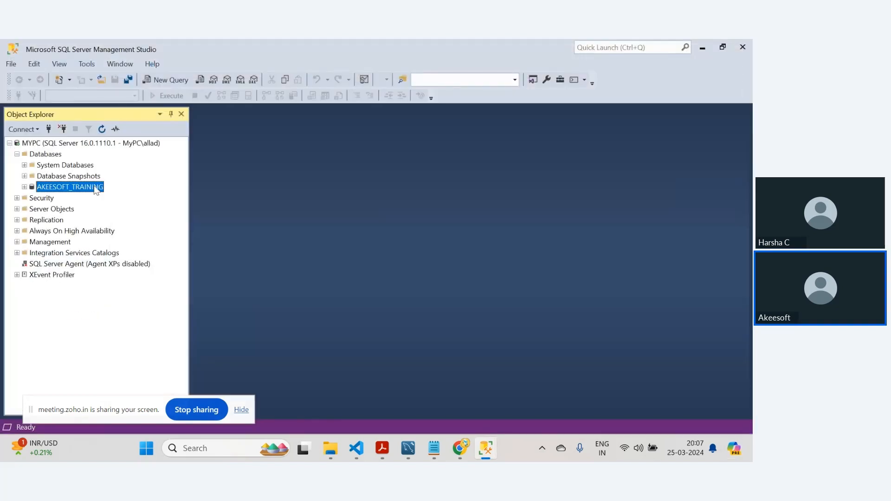
- Reopen the database properties to review the Options and Files pages, then close it
{"action": "right_click", "coordinate": [96, 191]}
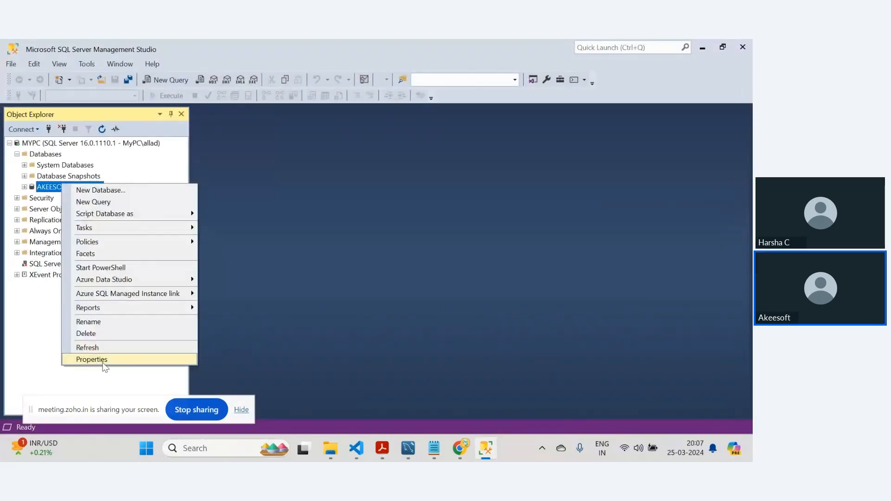
{"action": "left_click", "coordinate": [105, 358]}
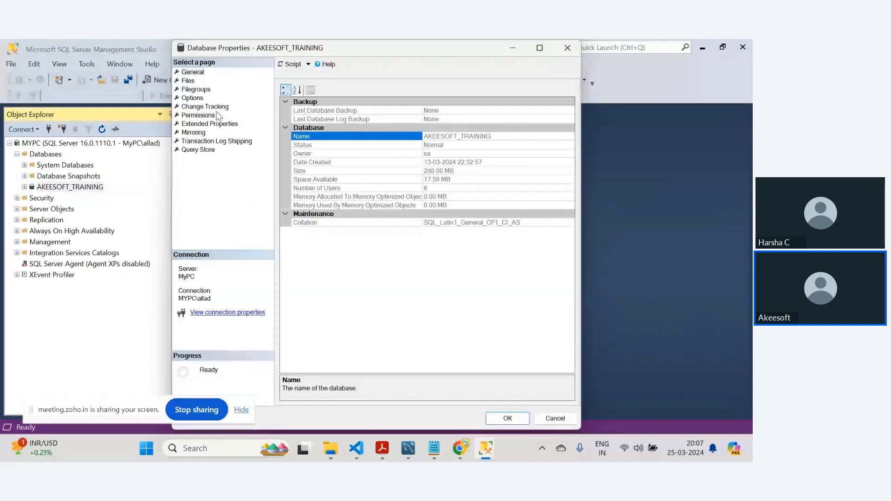
{"action": "left_click", "coordinate": [192, 98]}
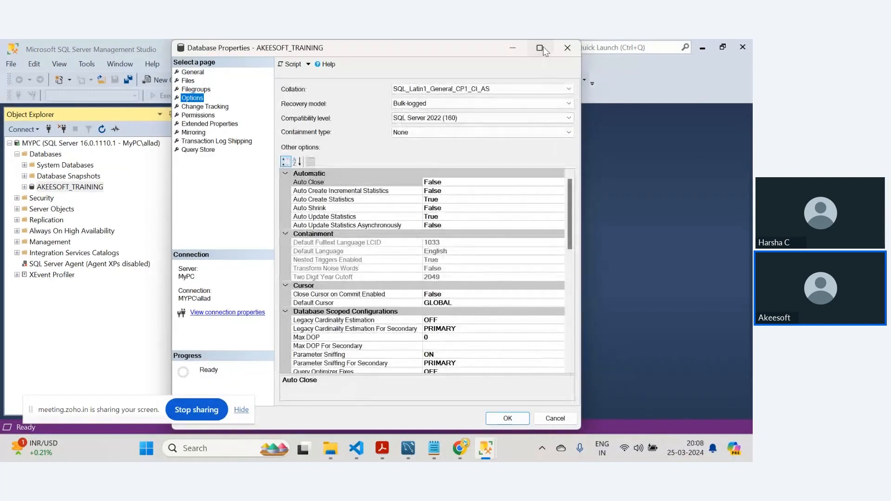
{"action": "left_click", "coordinate": [540, 48]}
{"action": "left_click", "coordinate": [16, 76]}
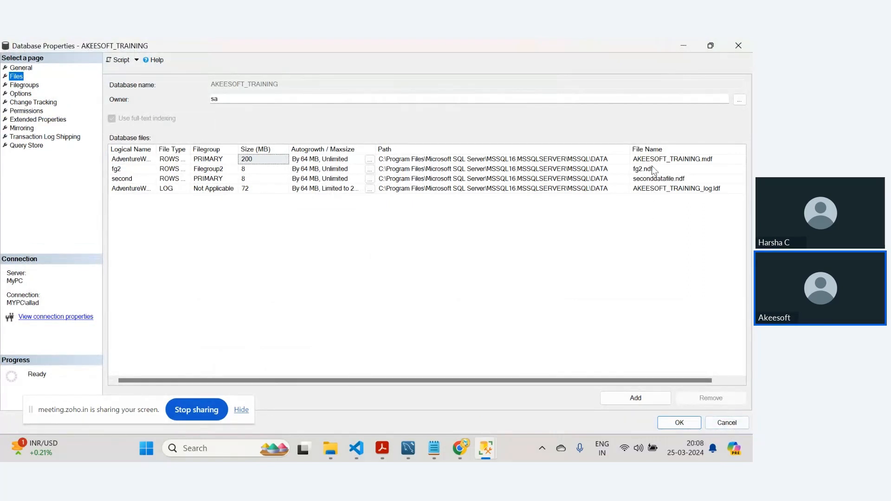
{"action": "left_click", "coordinate": [728, 422]}
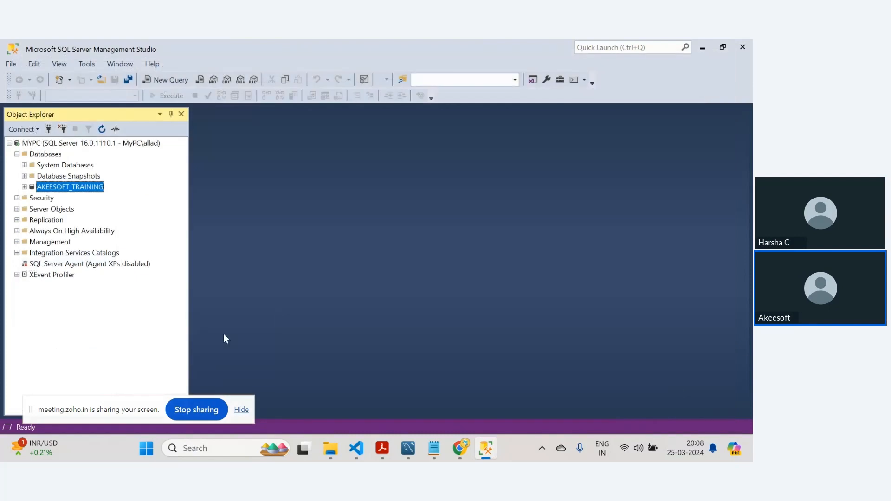
- Open the database properties again and inspect the fg2 file's row on the Files page
{"action": "left_click_drag", "start_coordinate": [43, 410], "coordinate": [510, 77]}
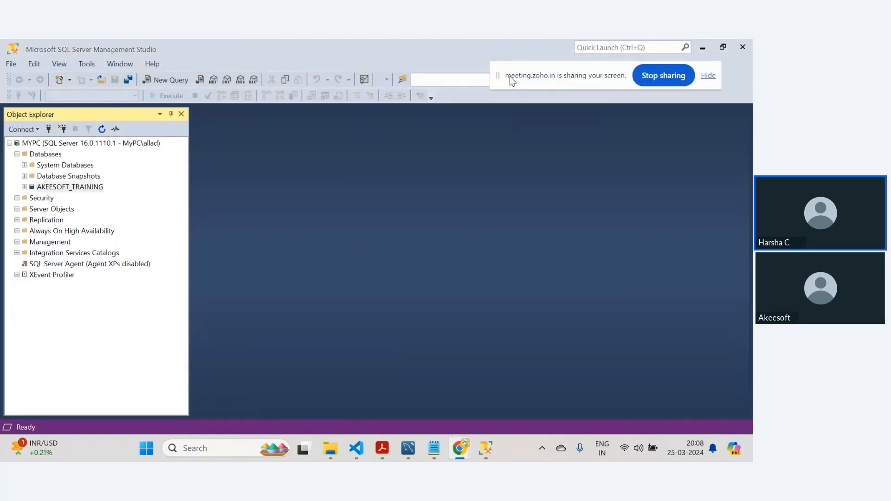
{"action": "left_click", "coordinate": [70, 361]}
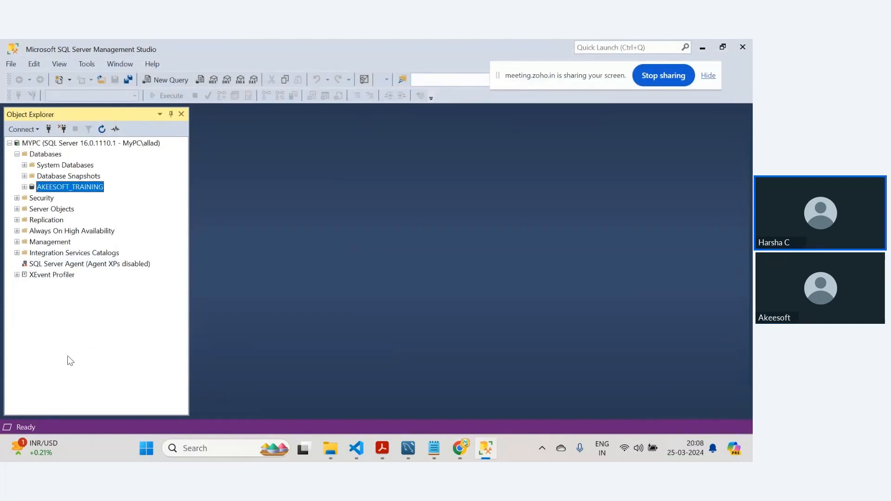
{"action": "right_click", "coordinate": [77, 190]}
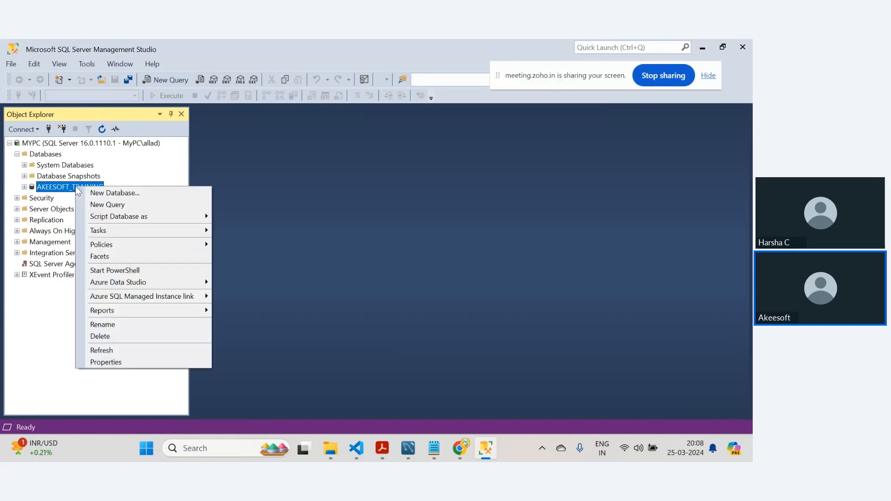
{"action": "left_click", "coordinate": [102, 362]}
{"action": "left_click", "coordinate": [188, 80]}
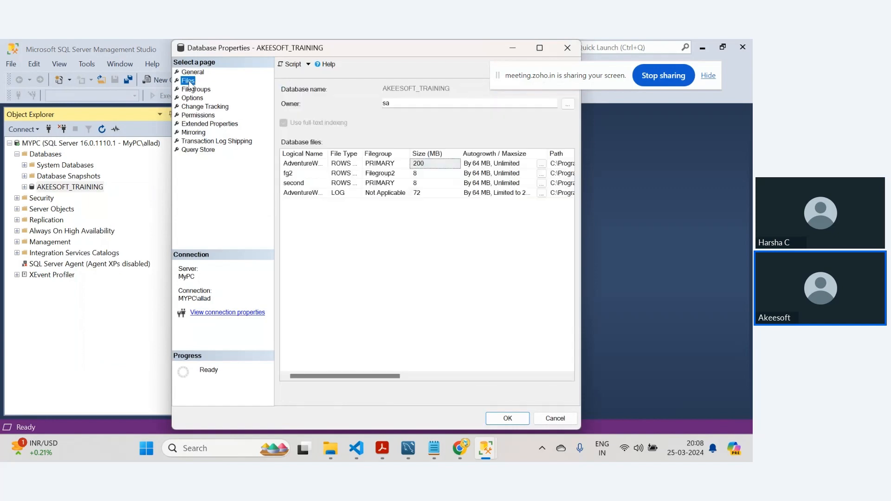
{"action": "left_click_drag", "start_coordinate": [346, 51], "coordinate": [250, 56]}
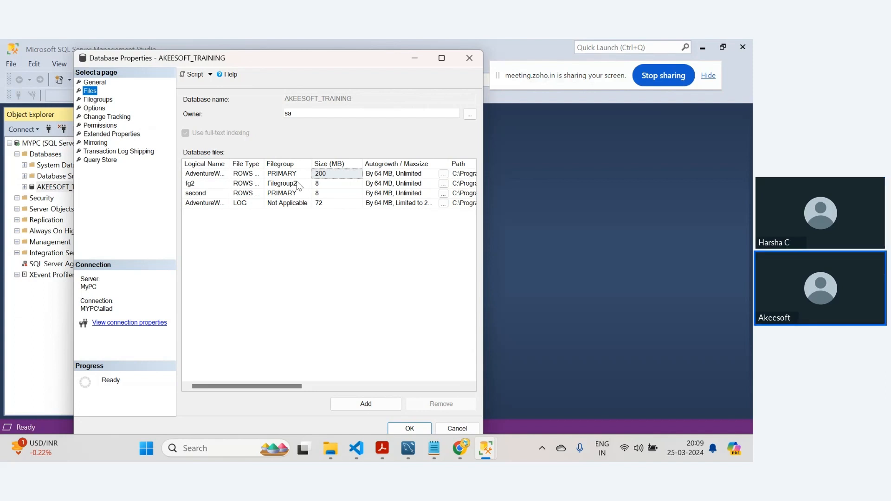
{"action": "left_click", "coordinate": [442, 58]}
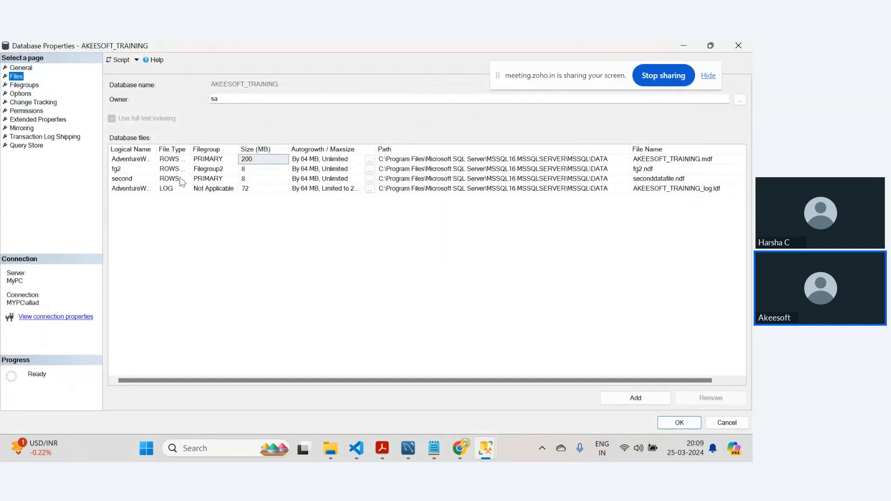
{"action": "left_click", "coordinate": [665, 172]}
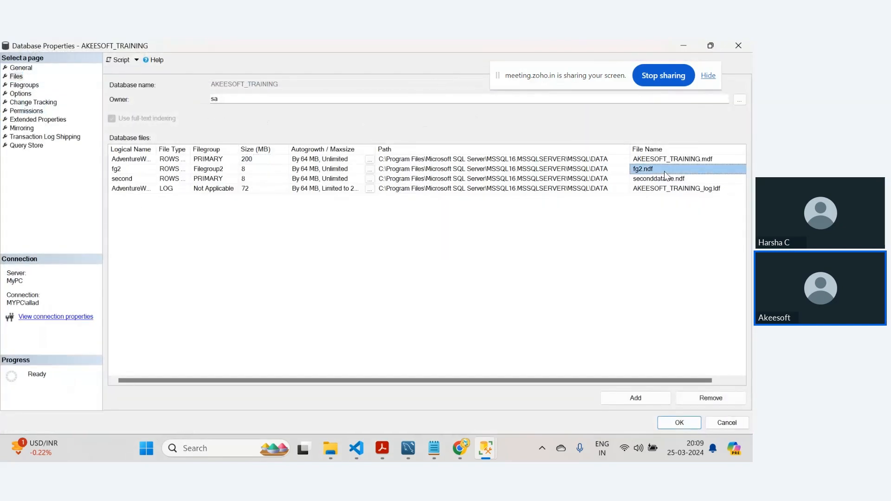
{"action": "left_click", "coordinate": [224, 172]}
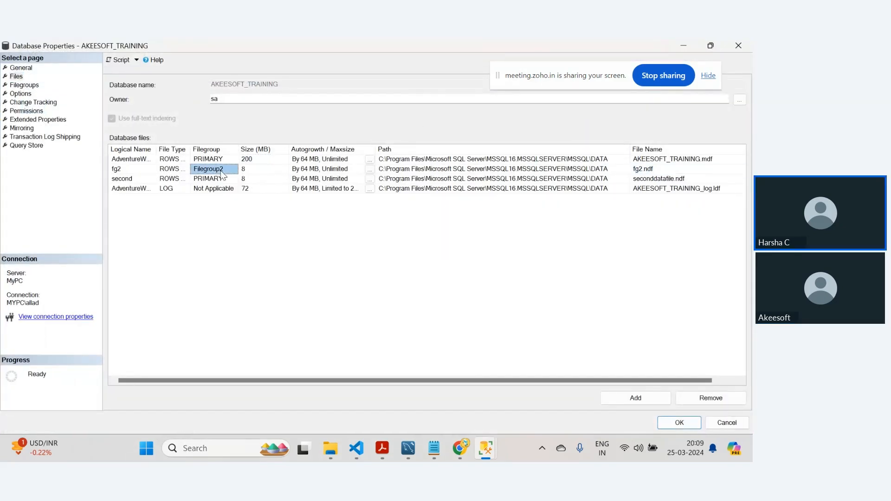
- Add another file row and try switching its file type to LOG before returning it to ROWS
{"action": "left_click", "coordinate": [633, 402]}
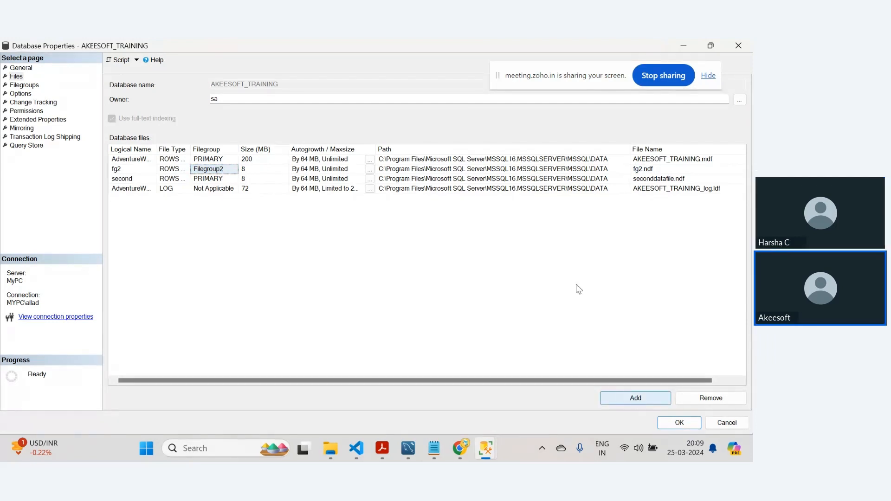
{"action": "left_click", "coordinate": [210, 199]}
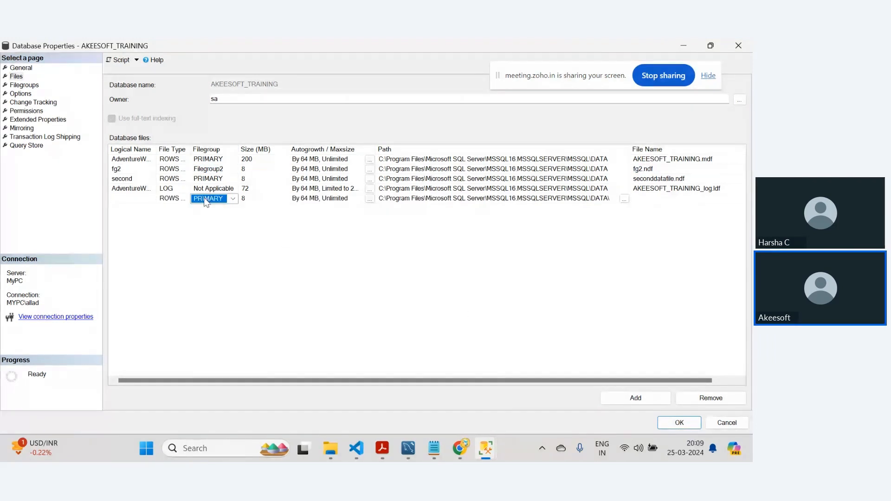
{"action": "left_click", "coordinate": [173, 198]}
{"action": "left_click", "coordinate": [185, 199]}
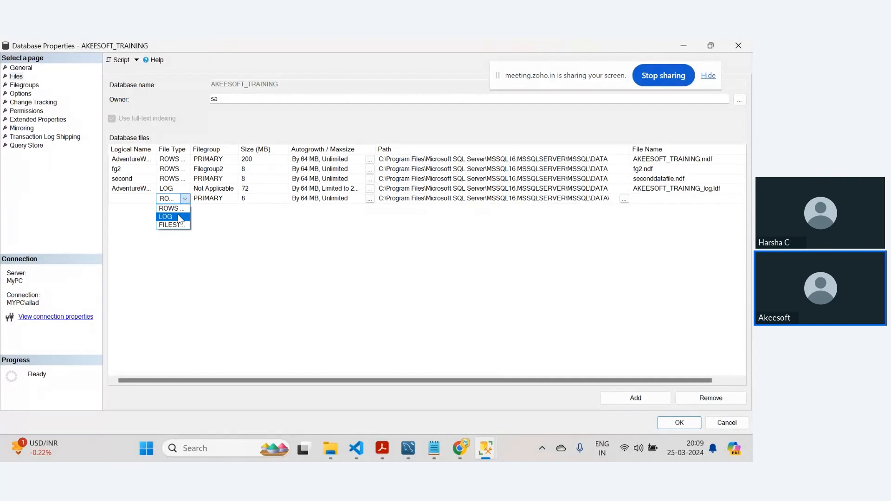
{"action": "left_click", "coordinate": [178, 216]}
{"action": "left_click", "coordinate": [213, 200]}
{"action": "left_click", "coordinate": [234, 200]}
{"action": "left_click", "coordinate": [241, 226]}
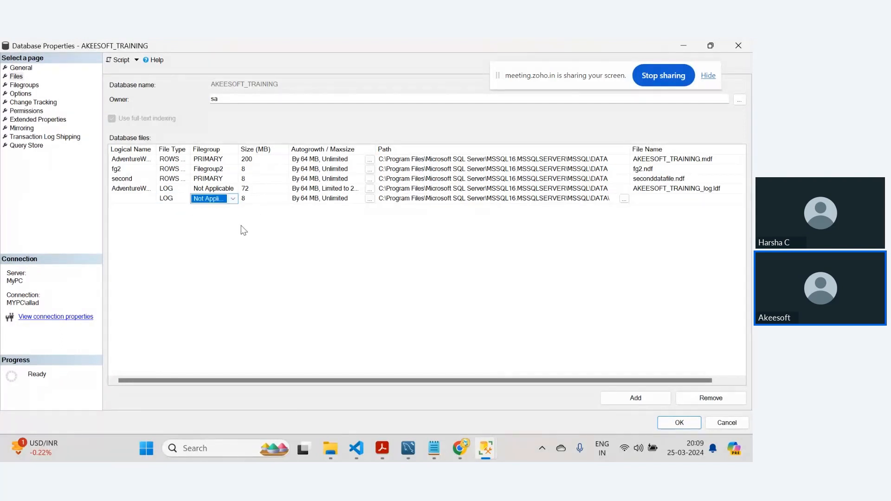
{"action": "left_click", "coordinate": [175, 213]}
{"action": "left_click", "coordinate": [182, 198]}
{"action": "left_click", "coordinate": [185, 199]}
{"action": "left_click", "coordinate": [183, 215]}
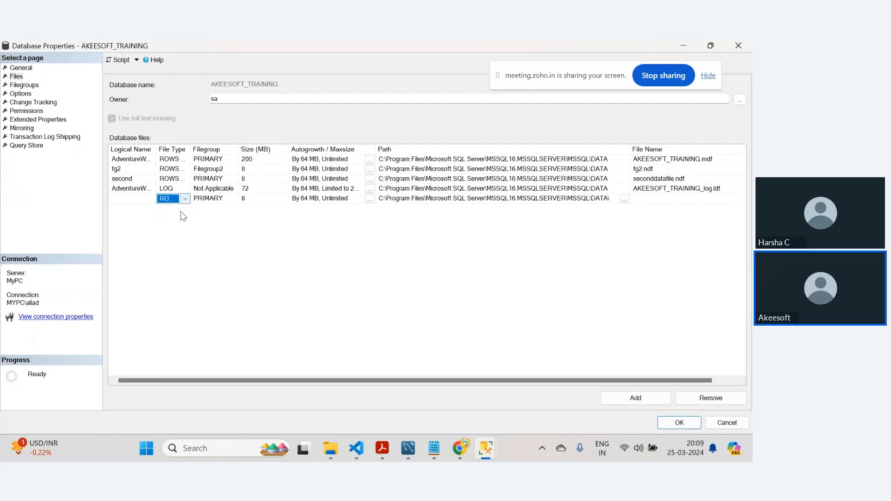
- Assign the new file row to Filegroup2
{"action": "left_click", "coordinate": [211, 202]}
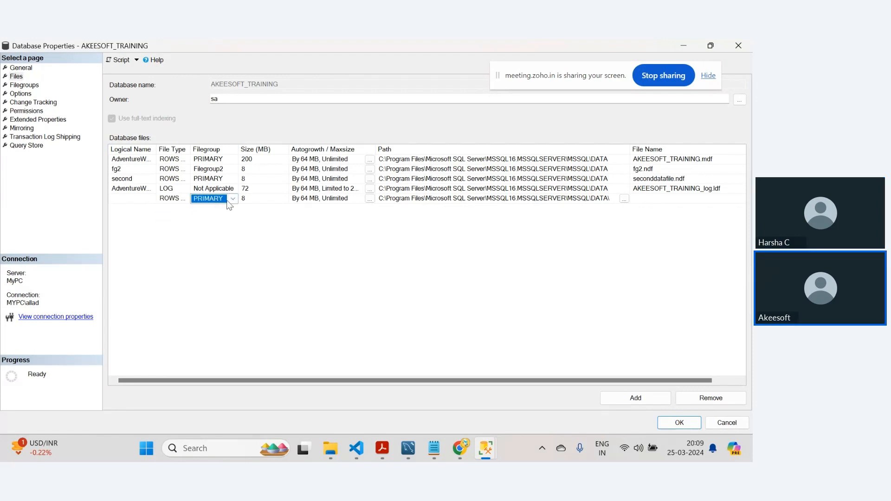
{"action": "left_click", "coordinate": [228, 202]}
{"action": "left_click", "coordinate": [223, 218]}
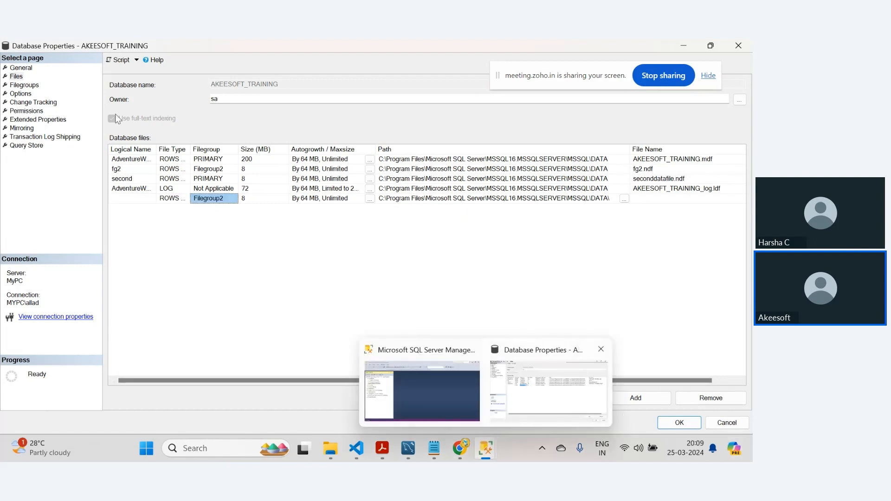
- Review the Filegroups page, then return to the Files page and inspect the existing files' filegroups
{"action": "left_click", "coordinate": [32, 85]}
{"action": "left_click", "coordinate": [183, 116]}
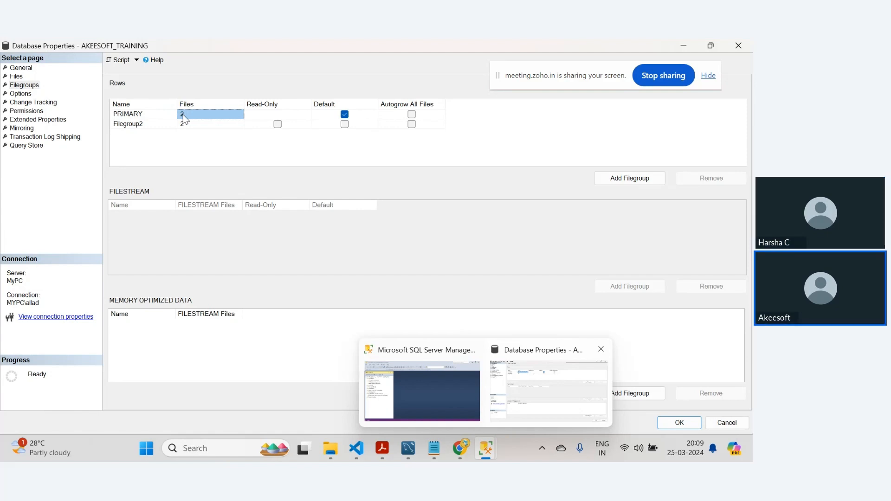
{"action": "left_click", "coordinate": [16, 76]}
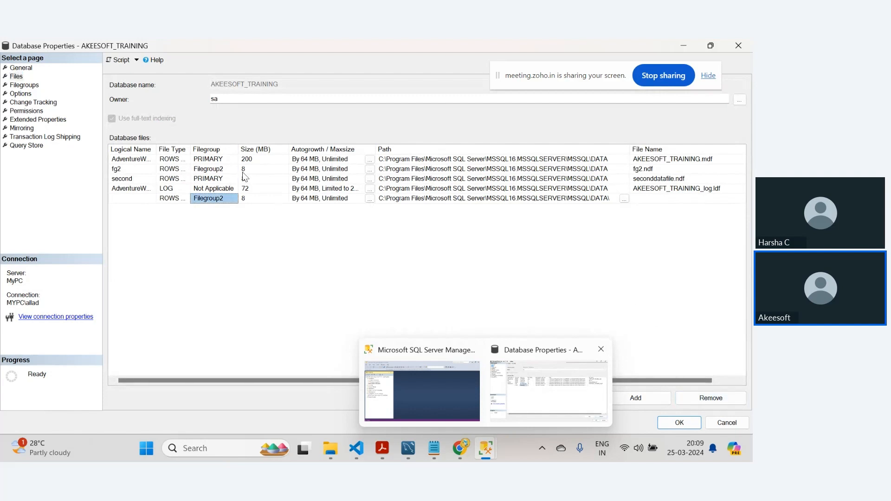
{"action": "left_click", "coordinate": [219, 160]}
{"action": "left_click", "coordinate": [219, 180]}
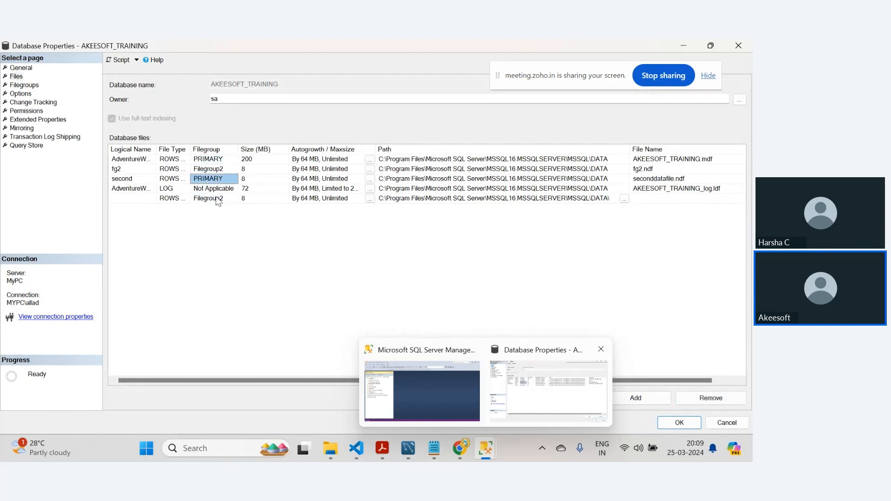
- Name the new file 2 with file name 2.ndf and apply the database properties
{"action": "left_click", "coordinate": [140, 199]}
{"action": "type", "text": "2"}
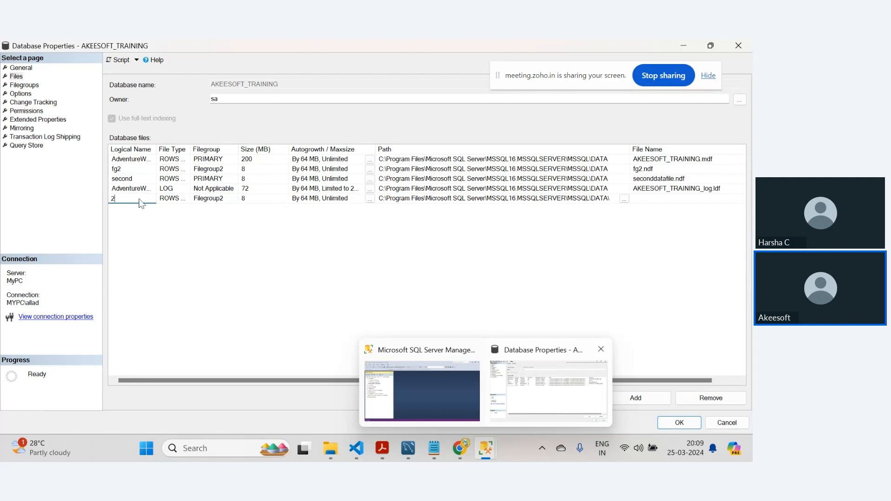
{"action": "left_click", "coordinate": [664, 198]}
{"action": "type", "text": "2.ndf"}
{"action": "left_click", "coordinate": [680, 423]}
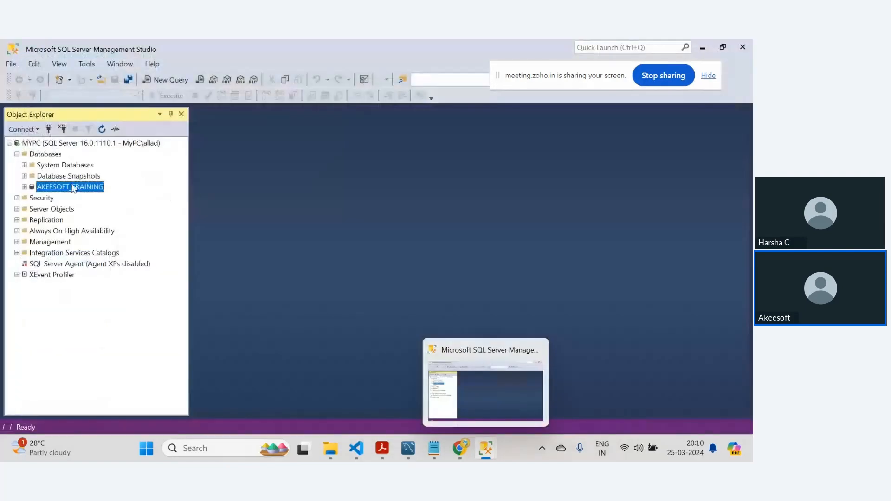
- Reopen the AKEESOFT_TRAINING properties, maximize the dialog and review the file counts per filegroup before returning to Files
{"action": "right_click", "coordinate": [69, 187]}
{"action": "left_click", "coordinate": [116, 361]}
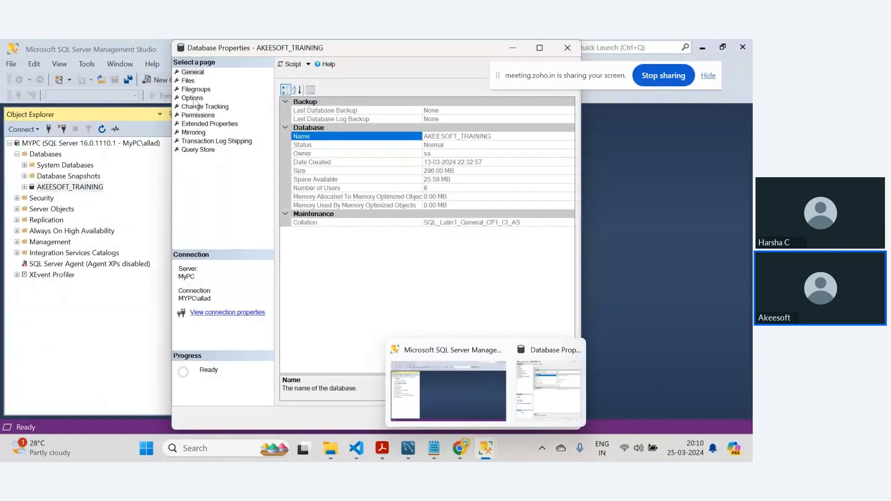
{"action": "left_click", "coordinate": [195, 89]}
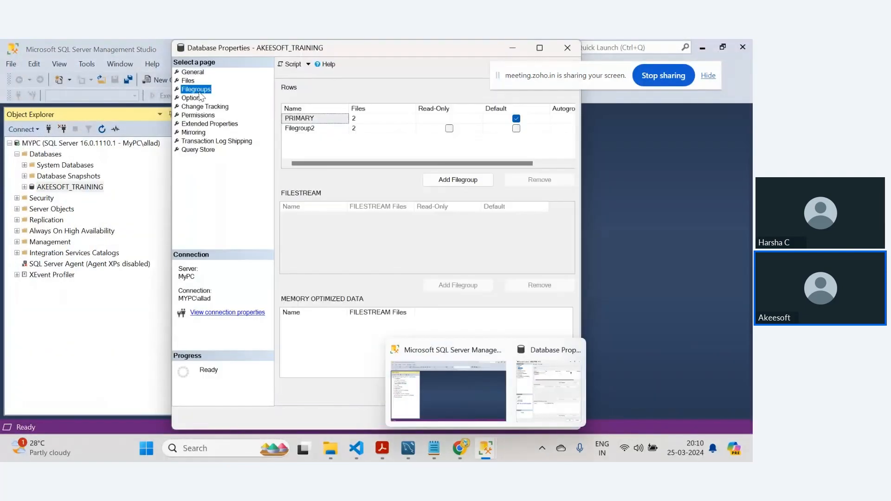
{"action": "double_click", "coordinate": [341, 43]}
{"action": "left_click", "coordinate": [186, 116]}
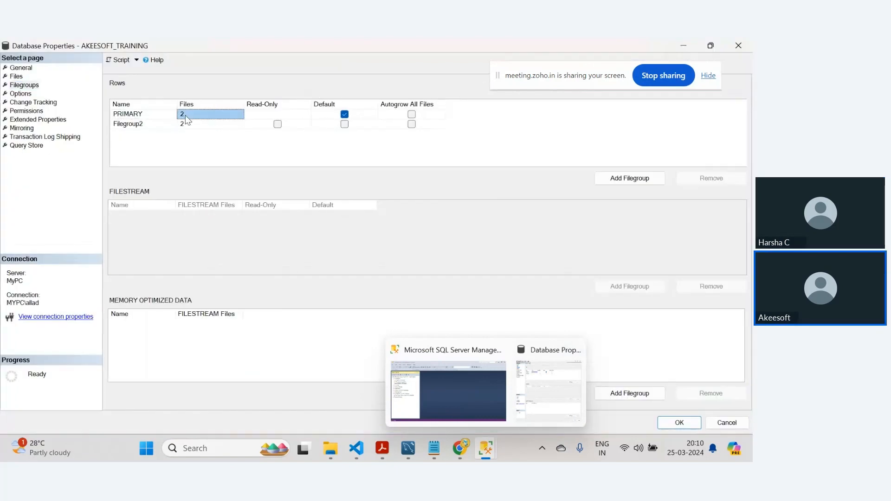
{"action": "left_click", "coordinate": [146, 113]}
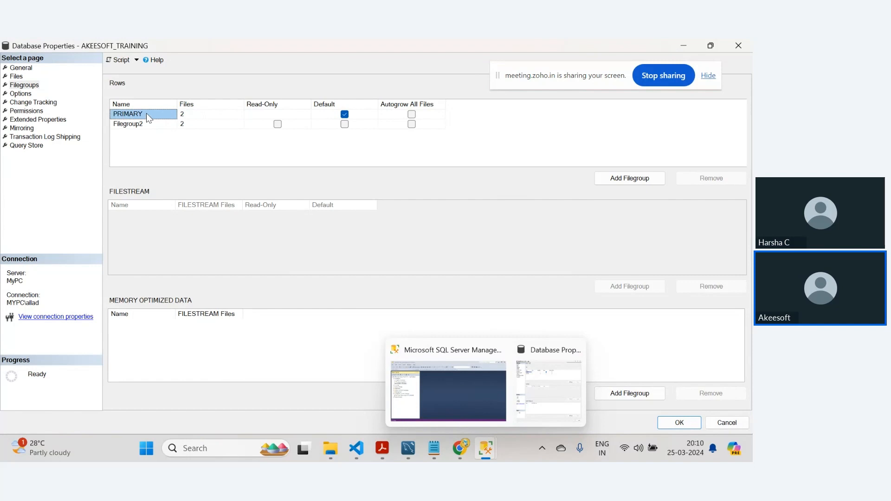
{"action": "left_click", "coordinate": [187, 125]}
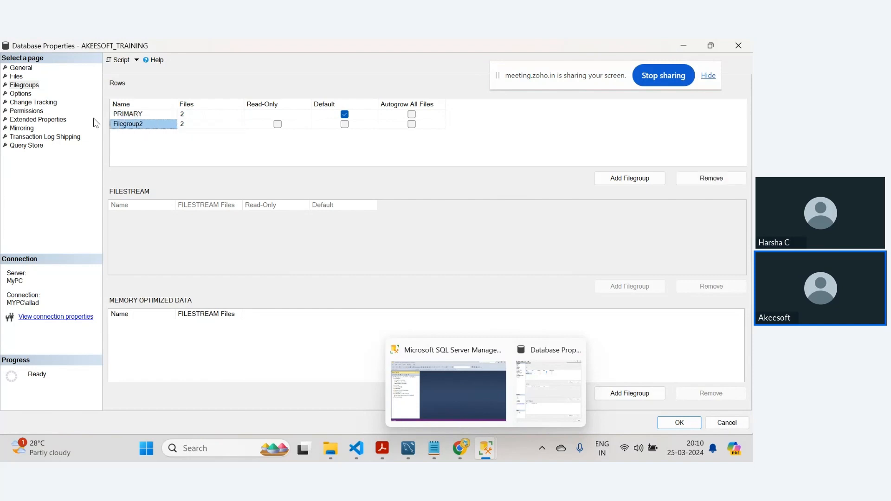
{"action": "left_click", "coordinate": [18, 76]}
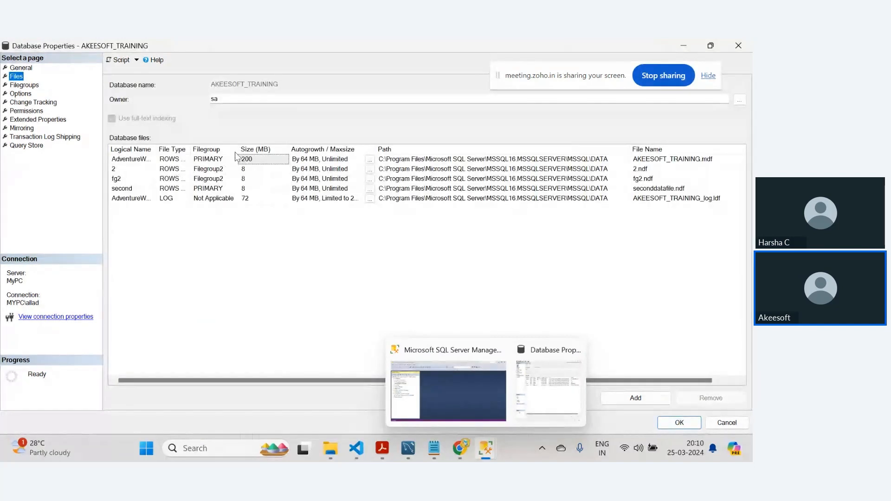
- Widen the Filegroup column and scroll through the database files list to inspect all columns
{"action": "left_click_drag", "start_coordinate": [239, 149], "coordinate": [296, 149]}
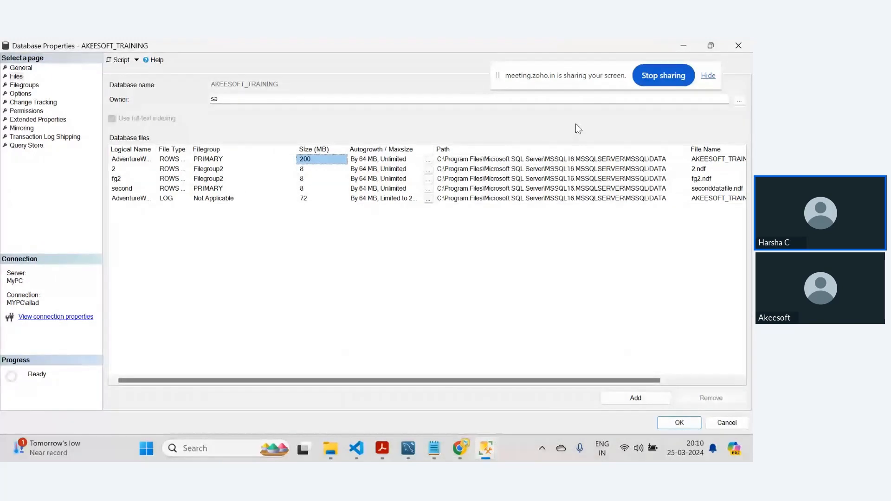
{"action": "left_click_drag", "start_coordinate": [559, 81], "coordinate": [380, 76]}
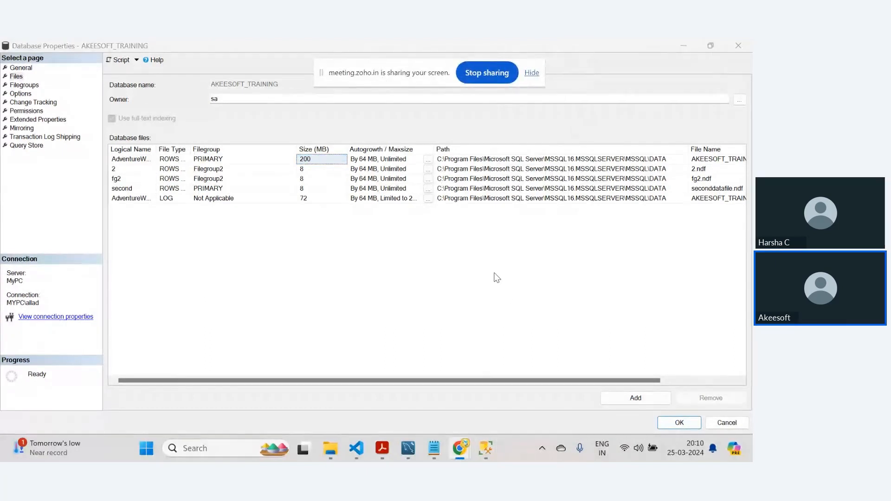
{"action": "left_click", "coordinate": [710, 381]}
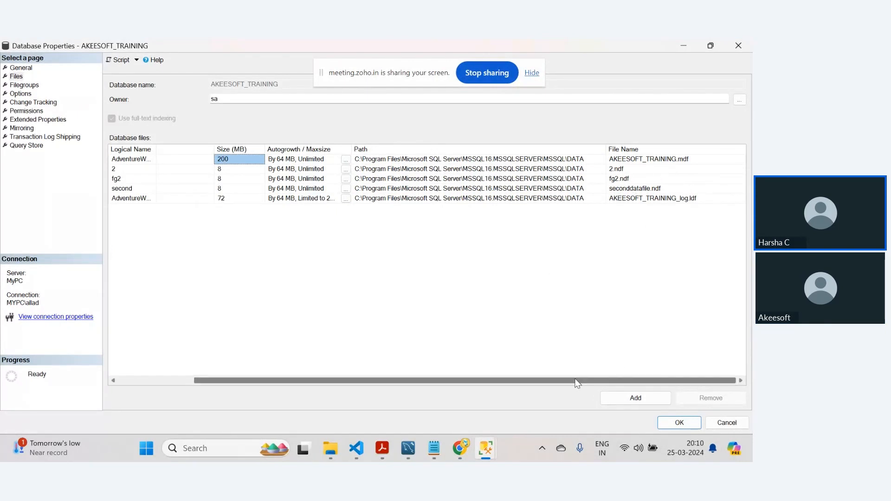
{"action": "left_click_drag", "start_coordinate": [577, 383], "coordinate": [531, 382]}
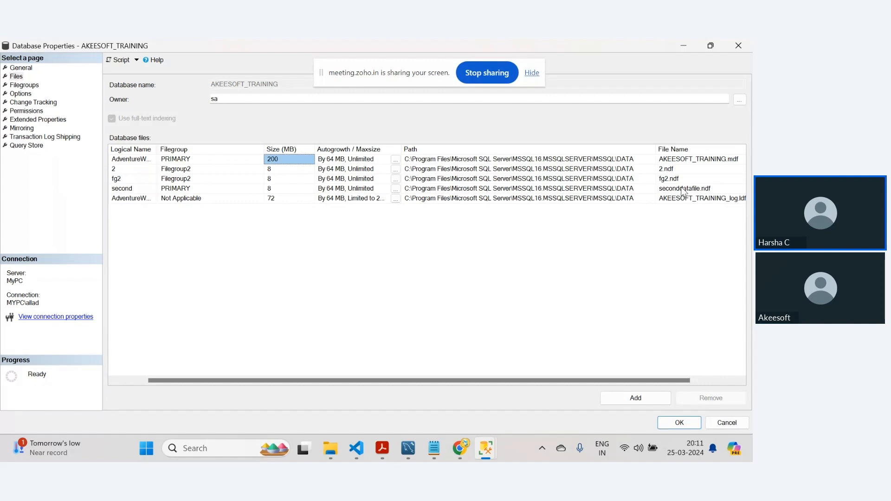
- Switch to the browser and open the SQL_Architechture diagram on diagrams.net in a new tab
{"action": "mouse_move", "coordinate": [459, 453]}
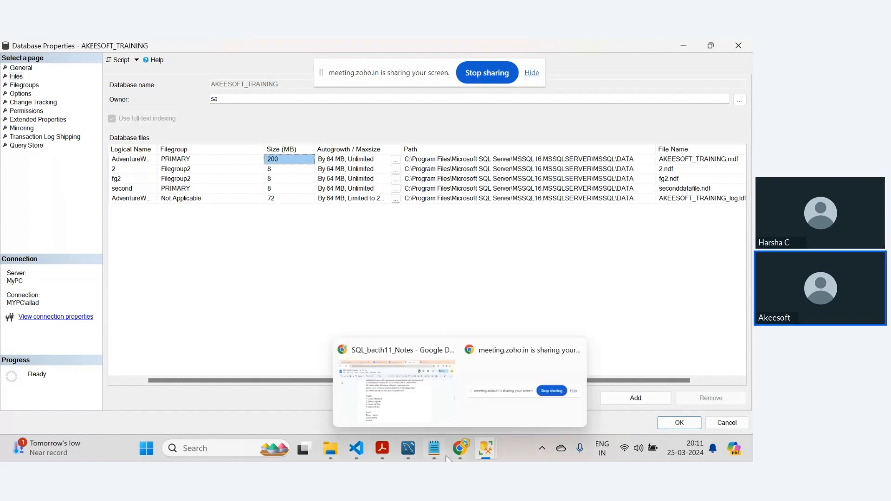
{"action": "left_click", "coordinate": [421, 423]}
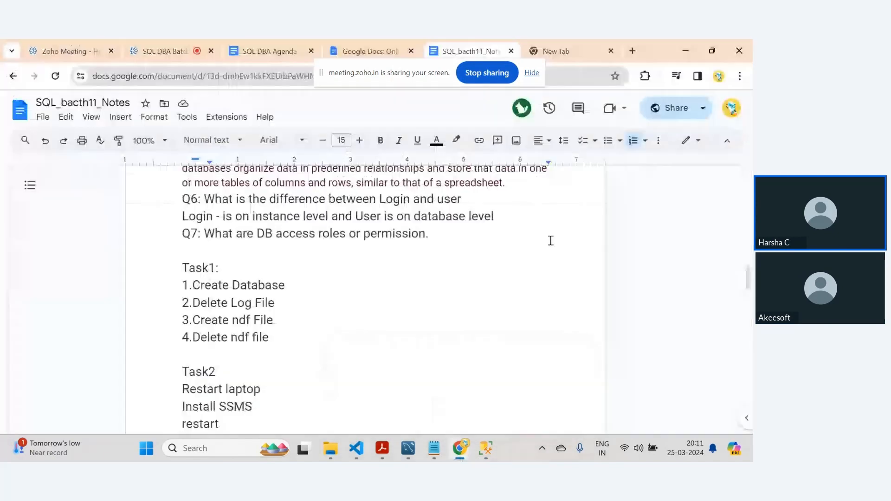
{"action": "left_click", "coordinate": [534, 51]}
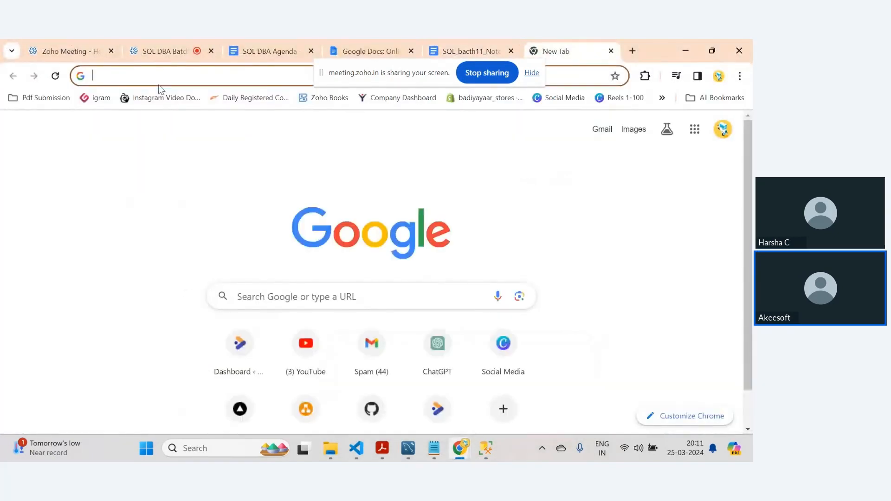
{"action": "type", "text": "d"}
{"action": "left_click", "coordinate": [135, 128]}
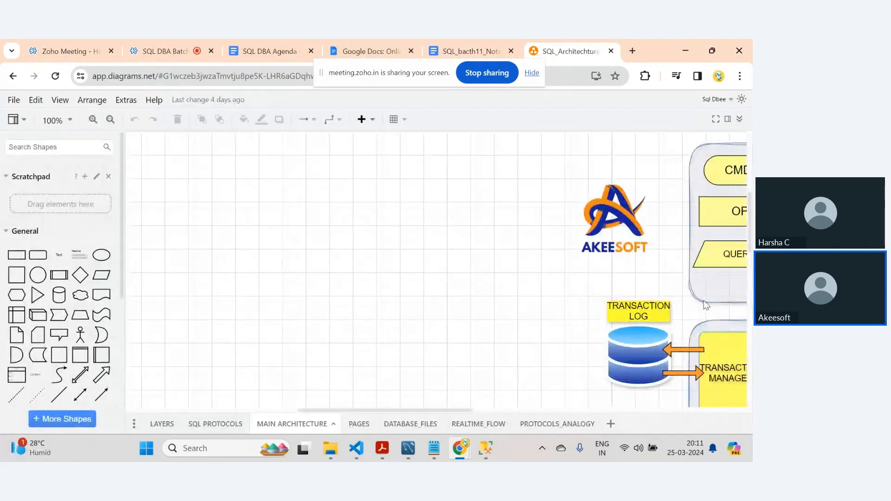
- Zoom out the main architecture diagram to 70% and select the DATA FILE shape
{"action": "left_click_drag", "start_coordinate": [428, 411], "coordinate": [550, 411]}
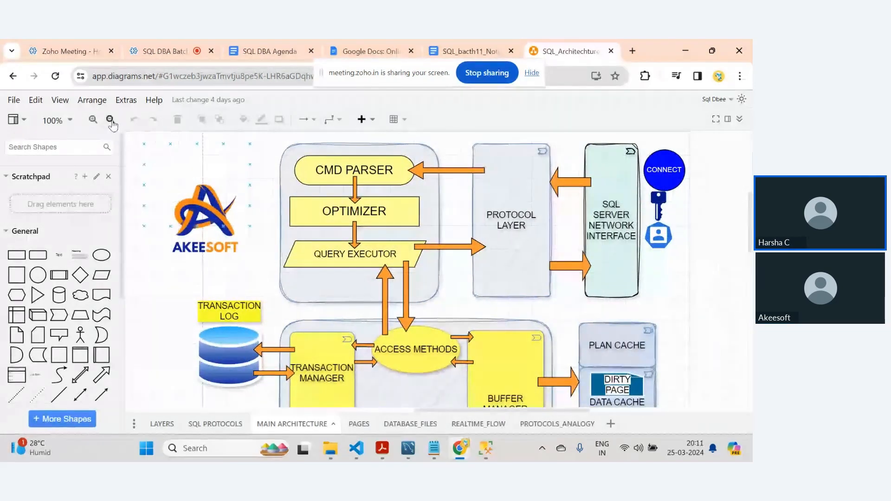
{"action": "left_click", "coordinate": [111, 120]}
{"action": "left_click", "coordinate": [110, 119]}
{"action": "scroll", "coordinate": [315, 371], "scroll_direction": "down", "scroll_amount": 3}
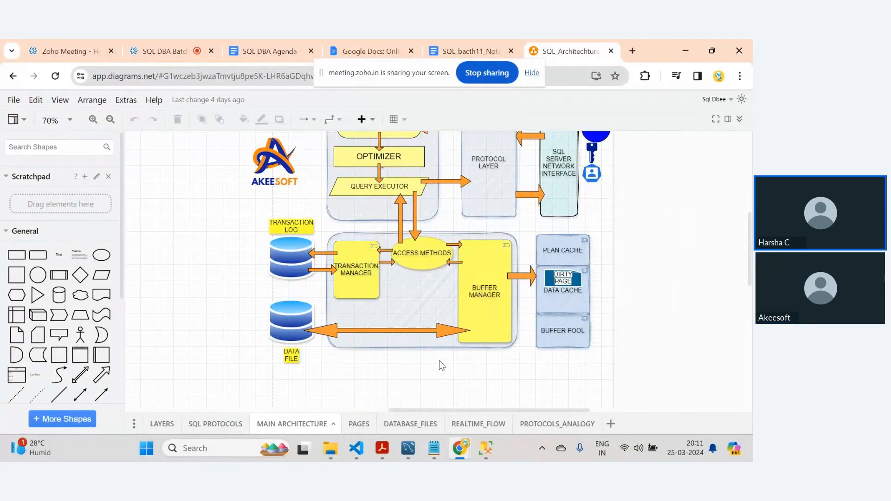
{"action": "left_click", "coordinate": [298, 328]}
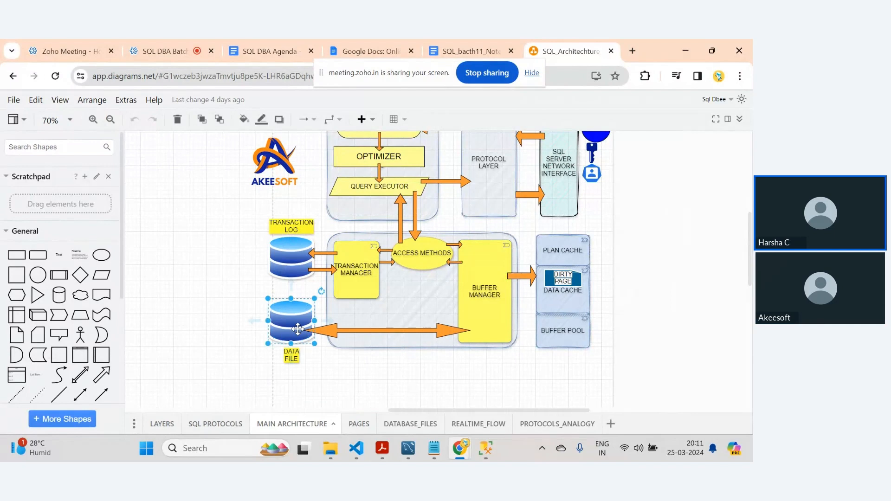
- Switch back to the Database Properties dialog and select the 2.ndf file name cell
{"action": "mouse_move", "coordinate": [486, 448]}
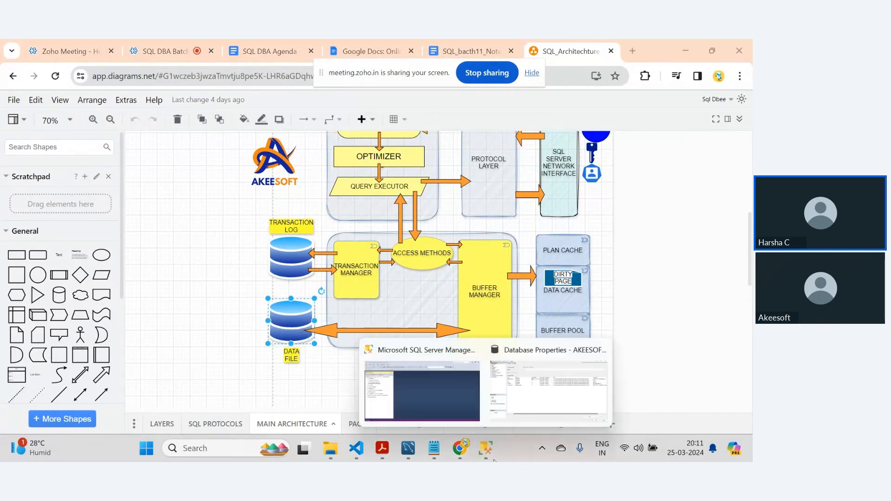
{"action": "left_click", "coordinate": [544, 395]}
{"action": "left_click", "coordinate": [697, 159]}
{"action": "left_click", "coordinate": [696, 170]}
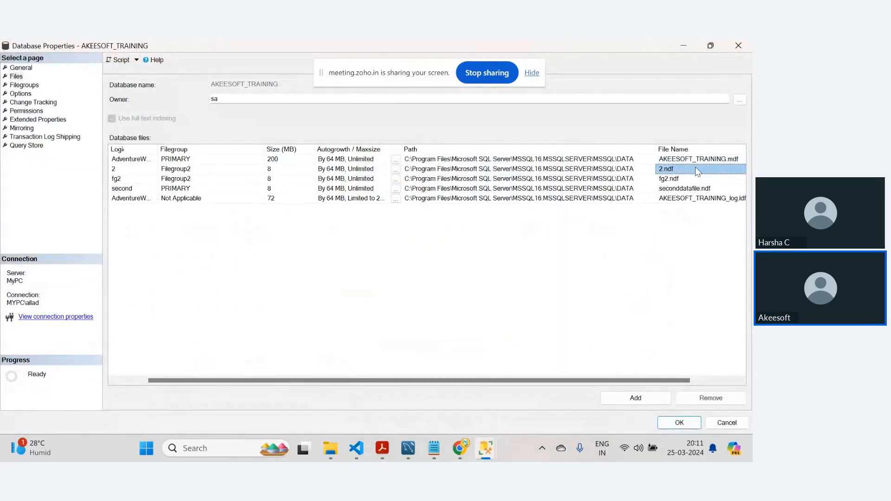
- Switch back and forth between the architecture diagram and the database file list to compare them
{"action": "mouse_move", "coordinate": [454, 450]}
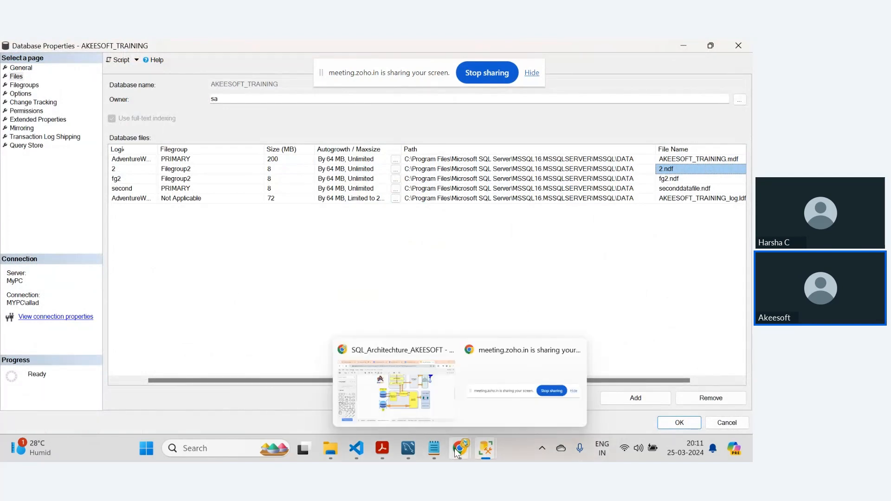
{"action": "left_click", "coordinate": [396, 385]}
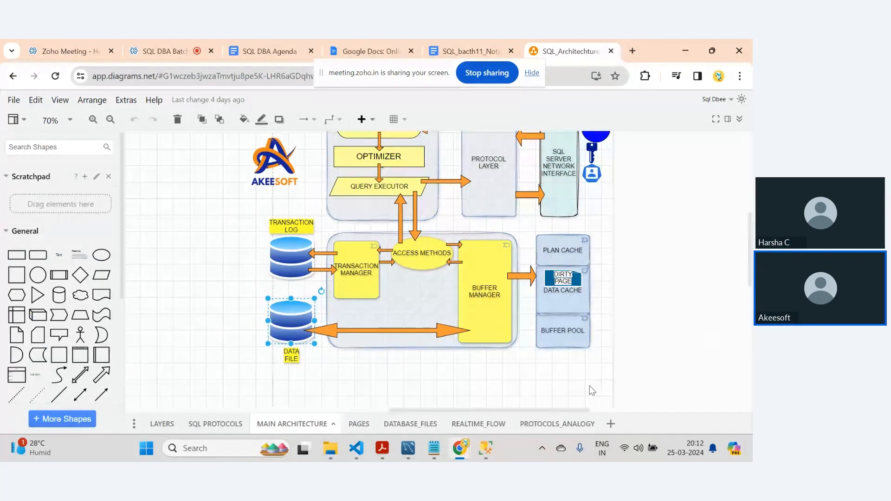
{"action": "mouse_move", "coordinate": [485, 448]}
{"action": "left_click", "coordinate": [548, 371]}
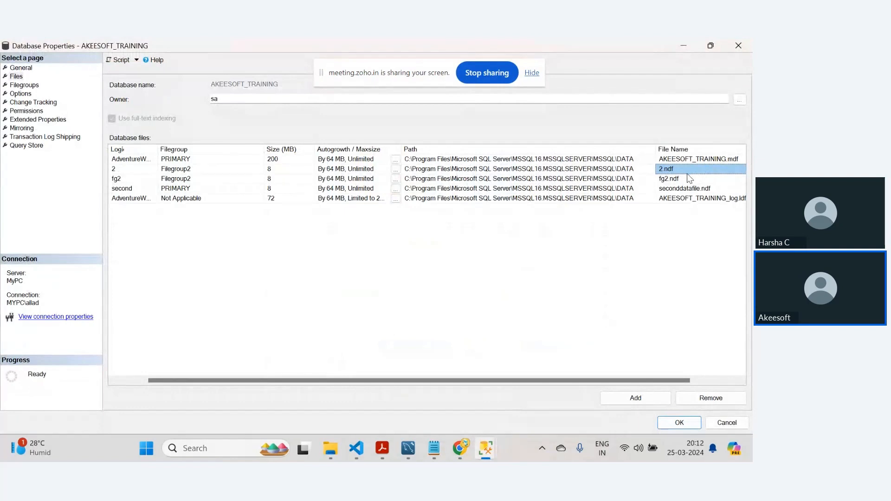
{"action": "left_click", "coordinate": [461, 448]}
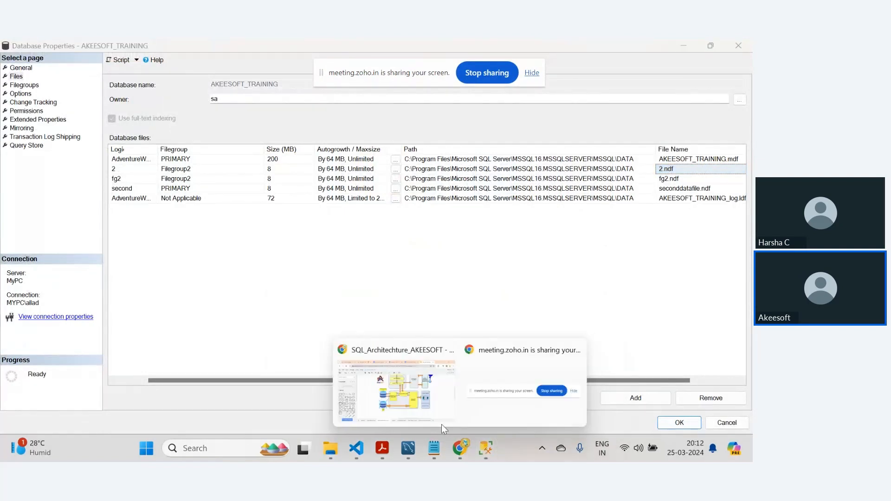
{"action": "left_click", "coordinate": [441, 424]}
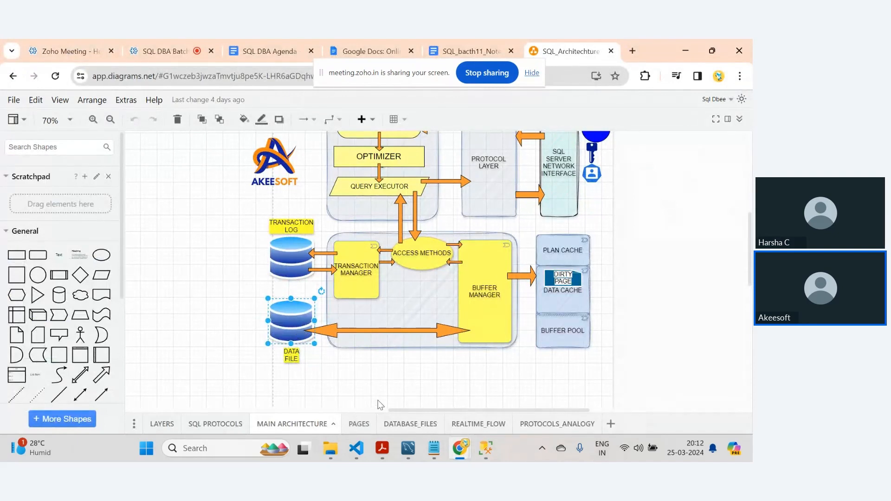
- View the PAGES diagram page, then return to MAIN ARCHITECTURE and select the DATA FILE shape
{"action": "left_click", "coordinate": [359, 424]}
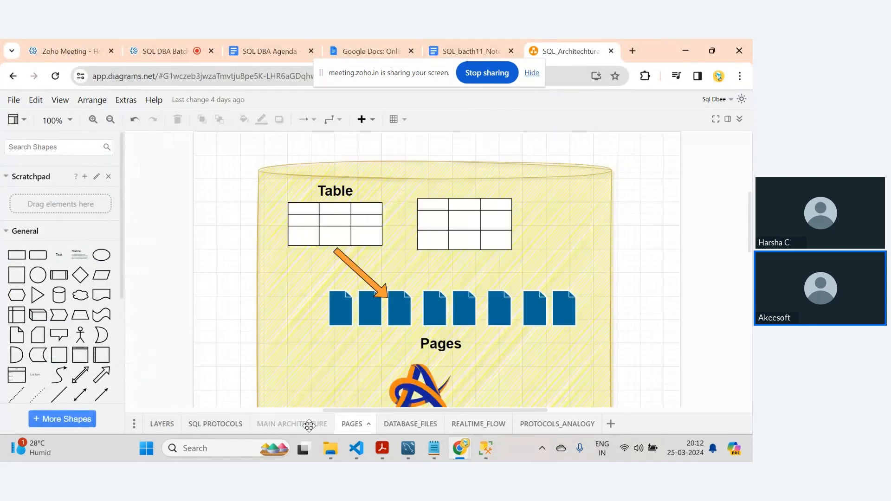
{"action": "left_click", "coordinate": [297, 424]}
{"action": "left_click", "coordinate": [293, 323]}
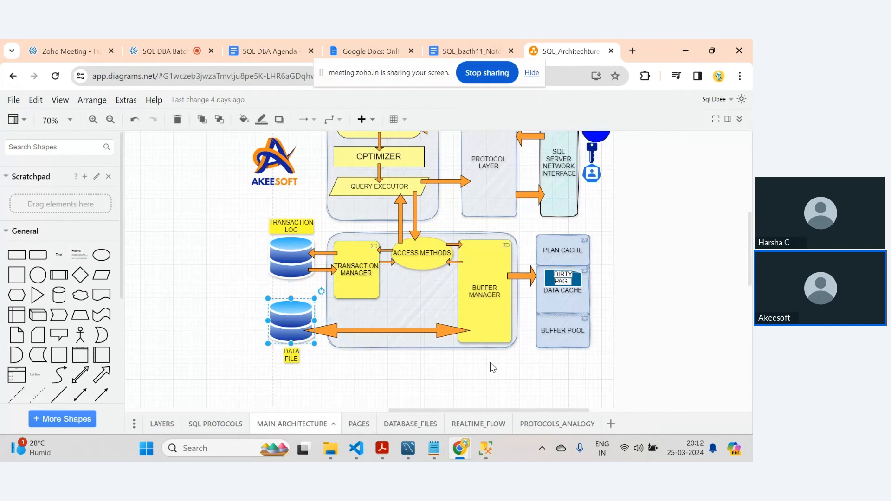
- Compare the file list with the diagram again and select the PLAN CACHE shape
{"action": "mouse_move", "coordinate": [493, 451]}
{"action": "left_click", "coordinate": [548, 390]}
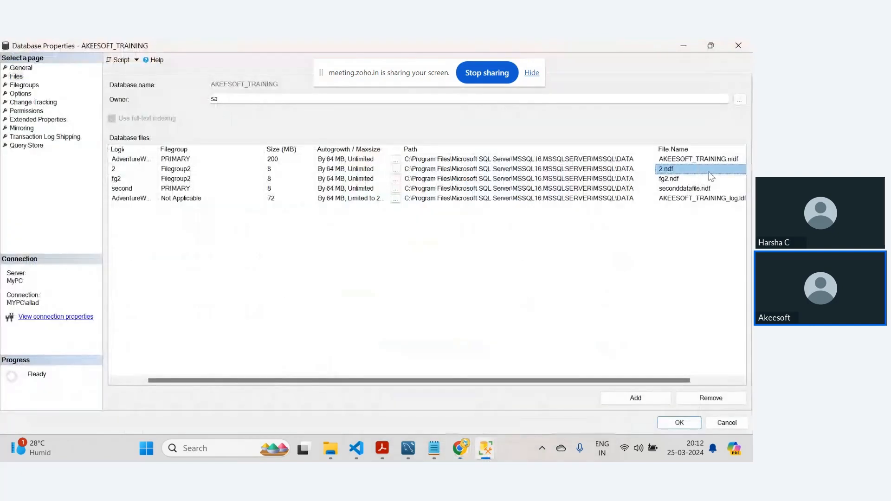
{"action": "mouse_move", "coordinate": [457, 455]}
{"action": "left_click", "coordinate": [396, 390]}
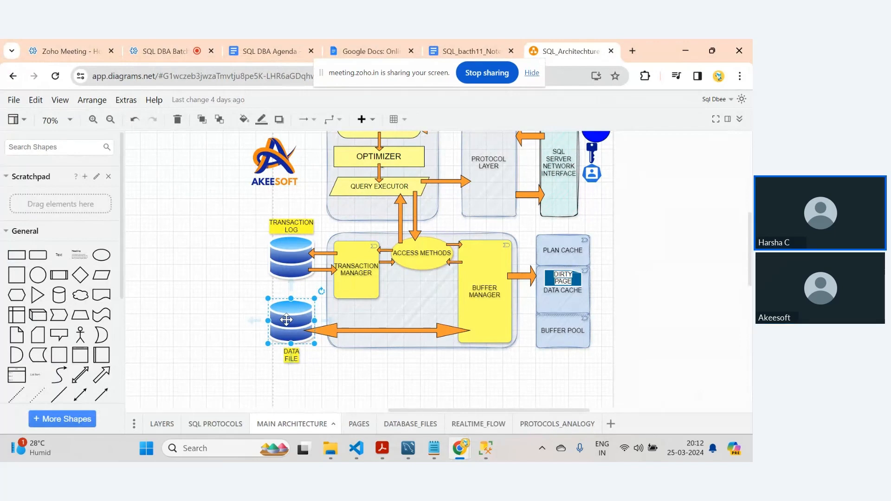
{"action": "left_click", "coordinate": [558, 253]}
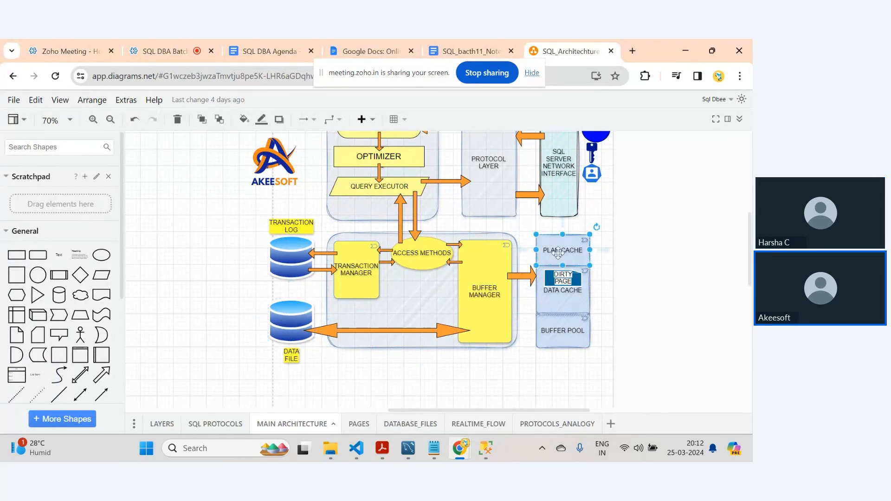